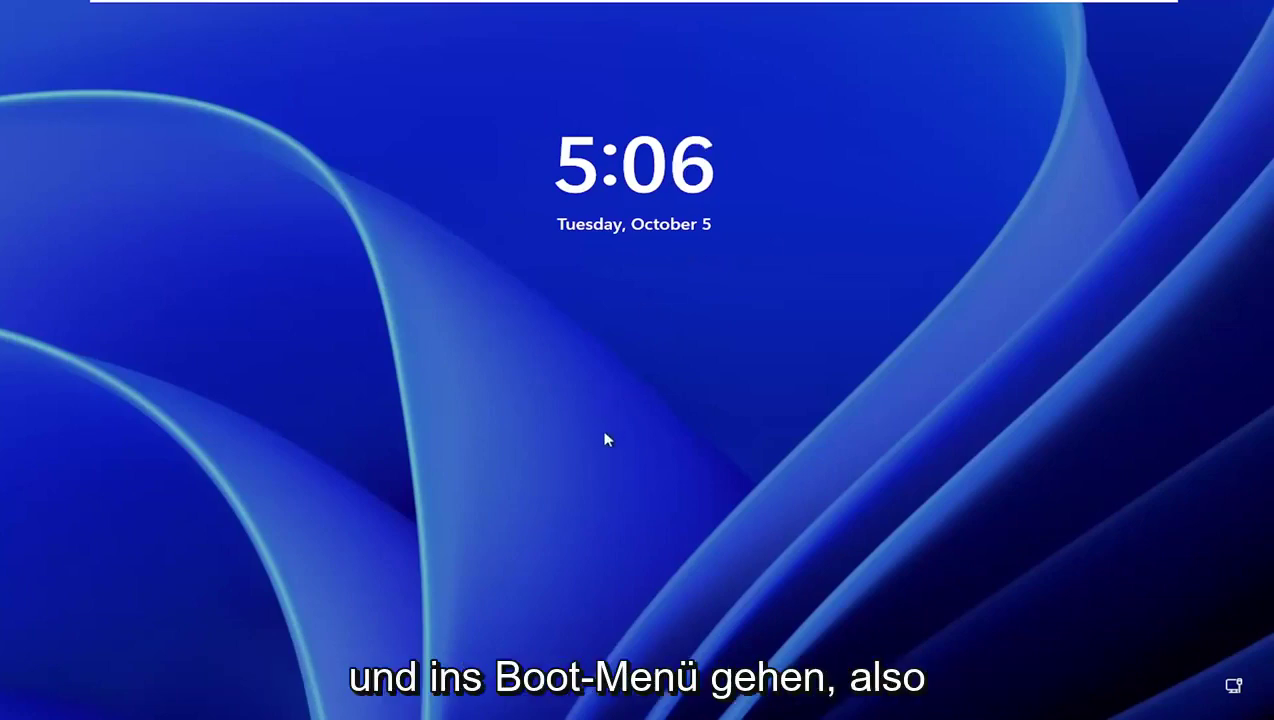
Restart Windows 11 from the sign-in screen's power menu
left_click(620, 623)
left_click(1232, 688)
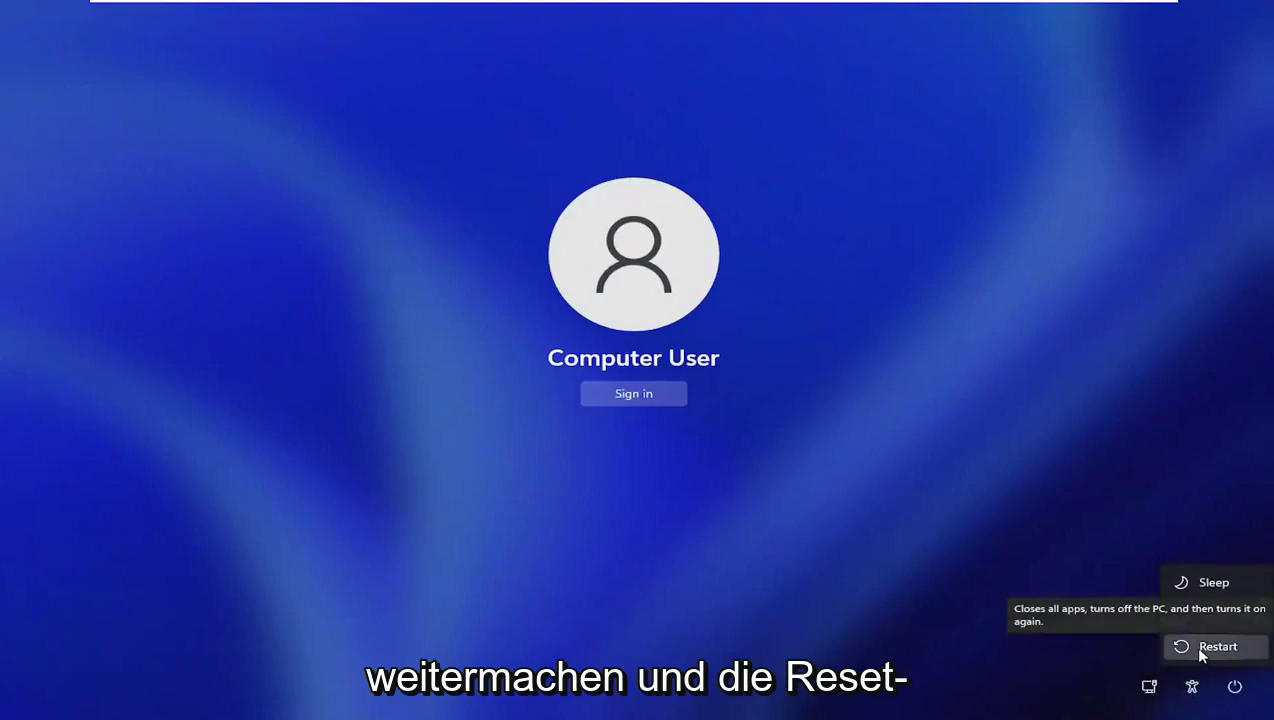
left_click(1199, 652)
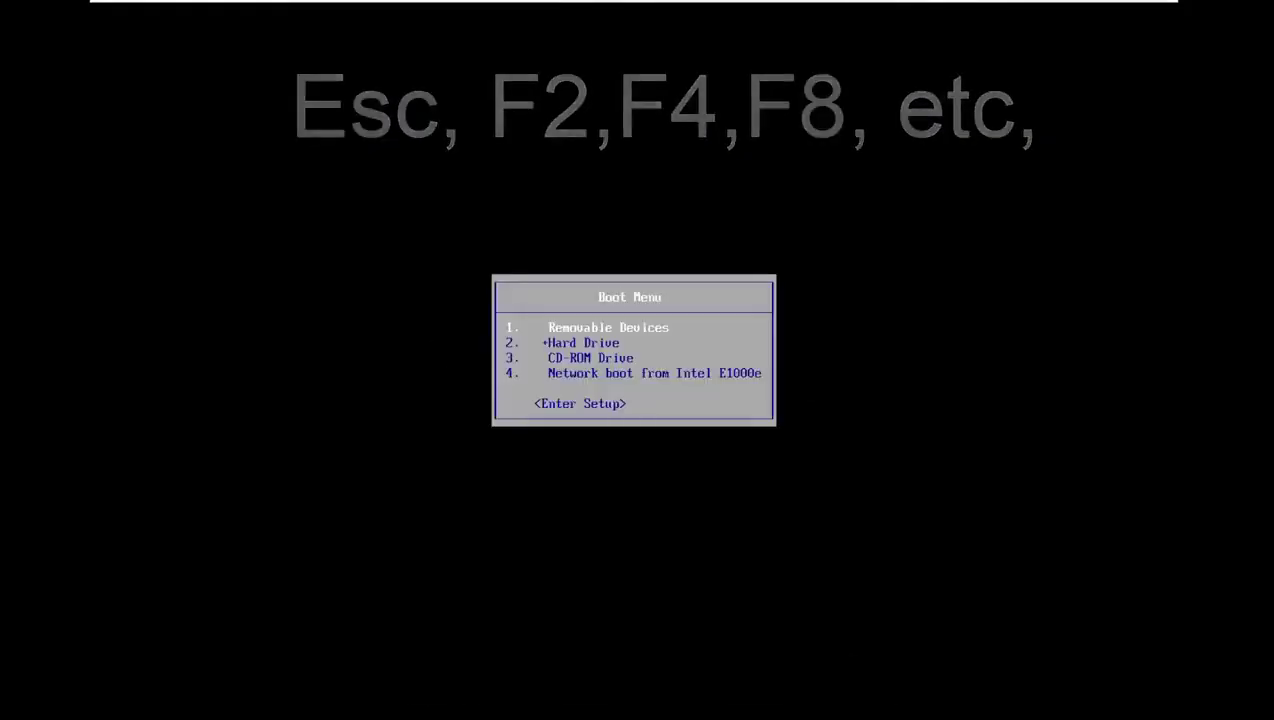
Choose CD-ROM Drive in the BIOS boot menu to boot the installation DVD
key("Down")
key("Down")
key("Down")
key("Up")
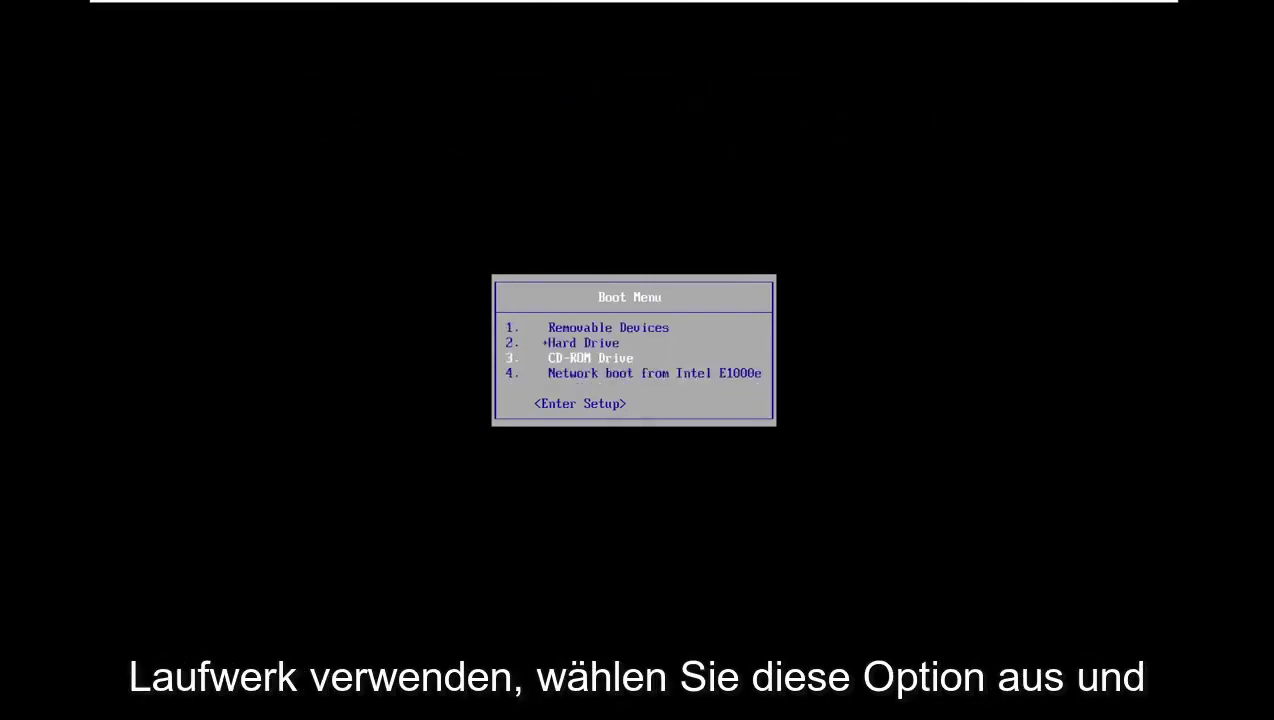
key("Return")
key("Return")
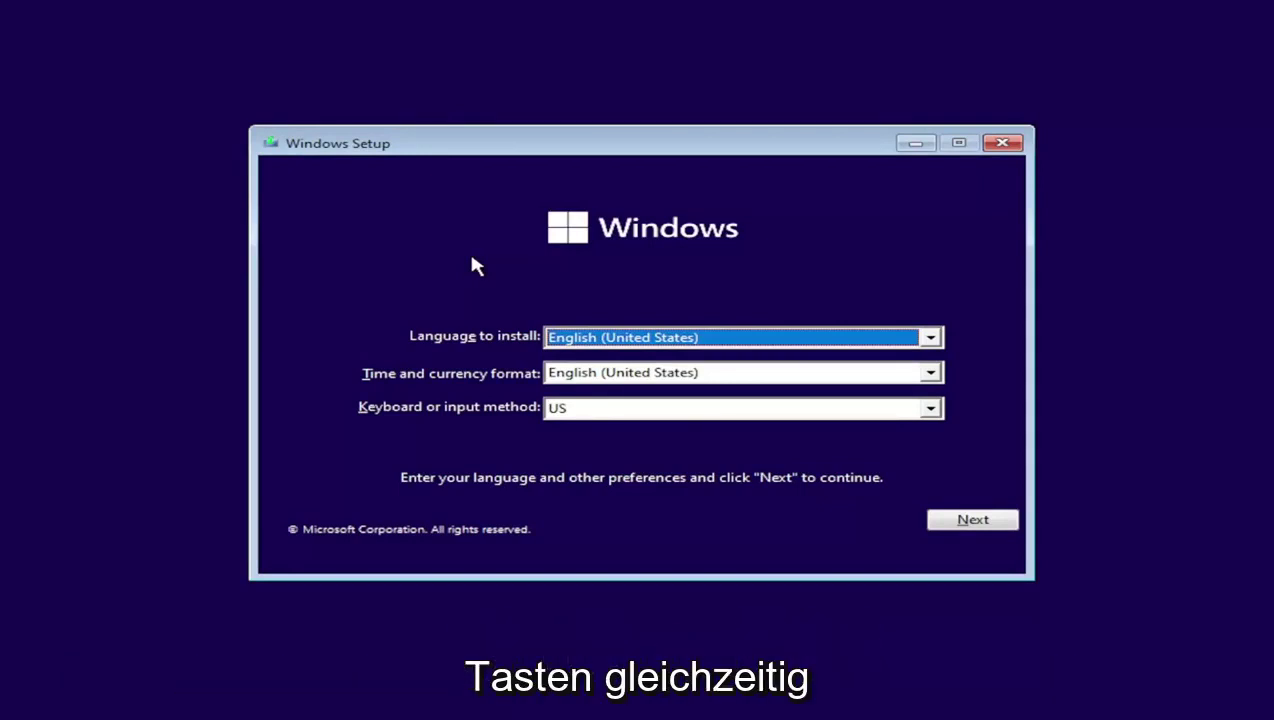
Open a console over Setup with Shift+F10 and run DiskPart's list volume, showing 69 GB drive D
key("shift+F10")
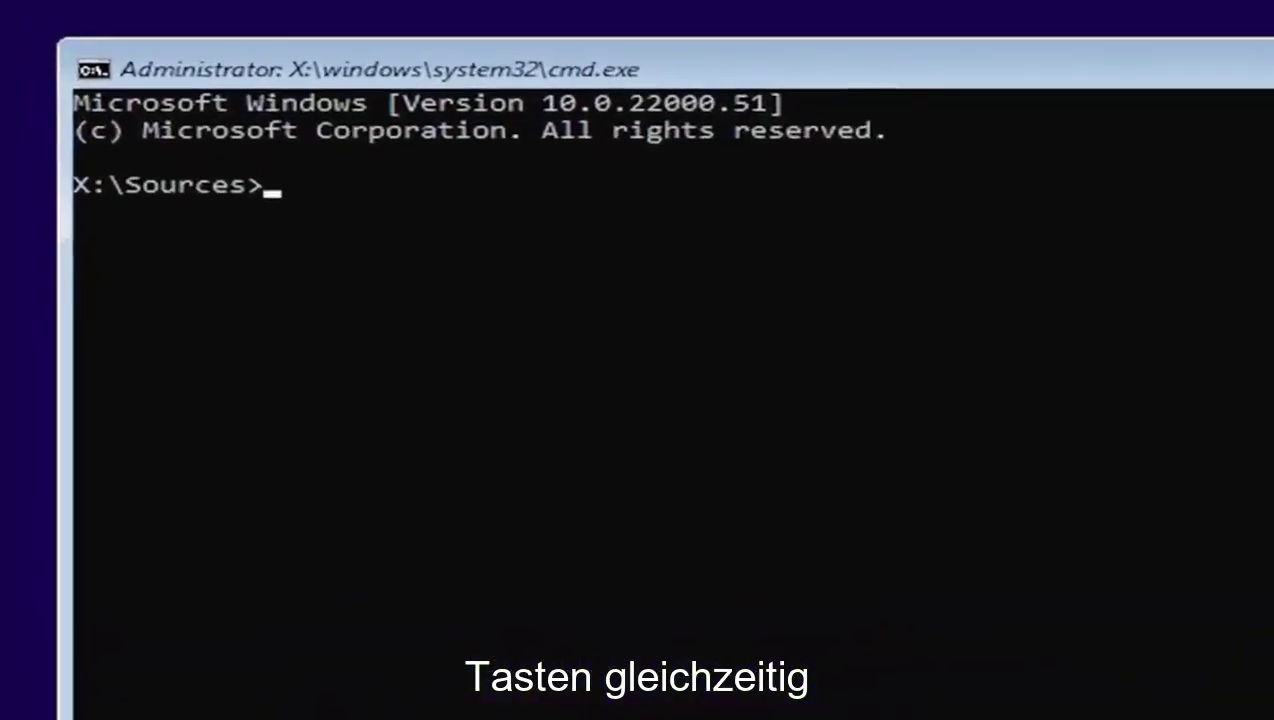
type("disk")
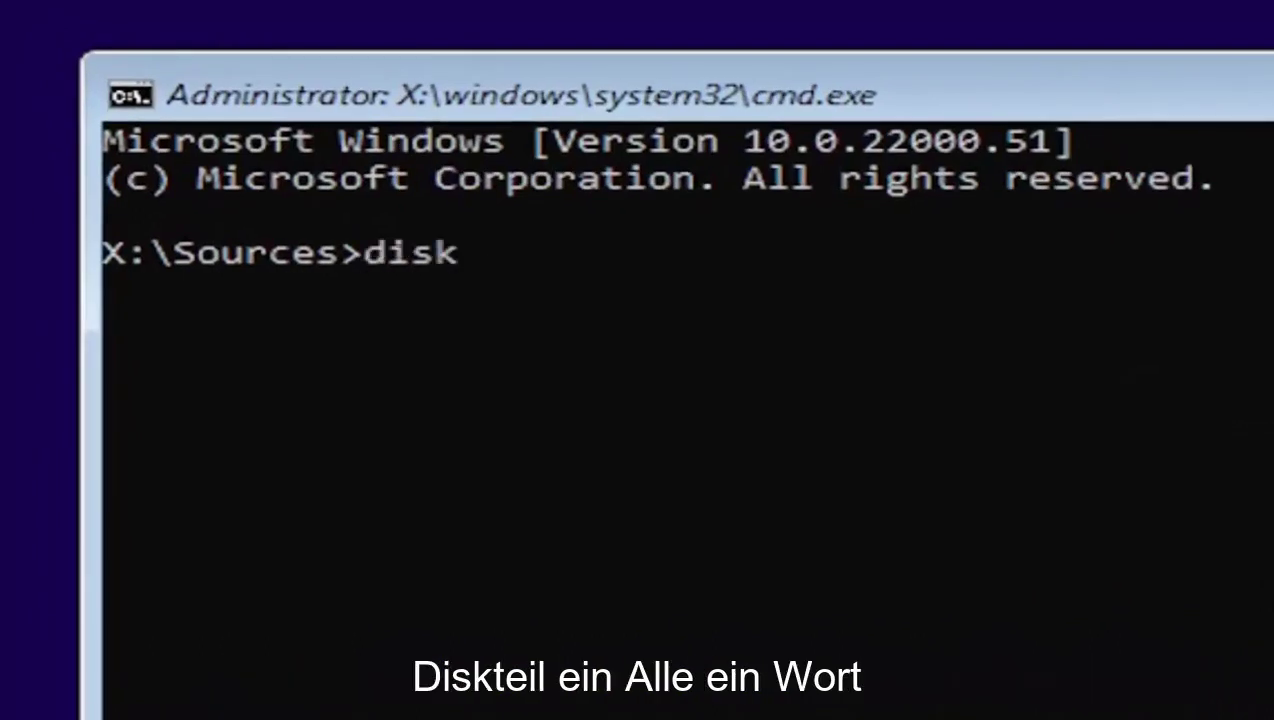
type("part")
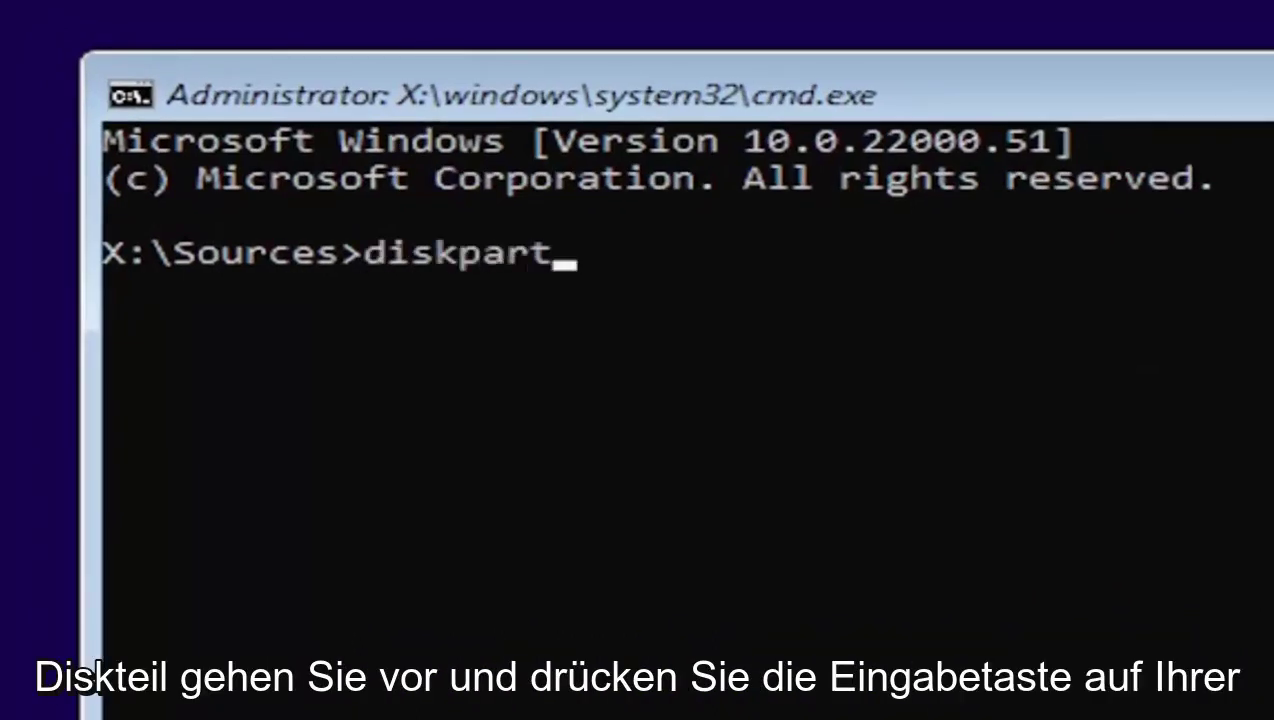
key("Return")
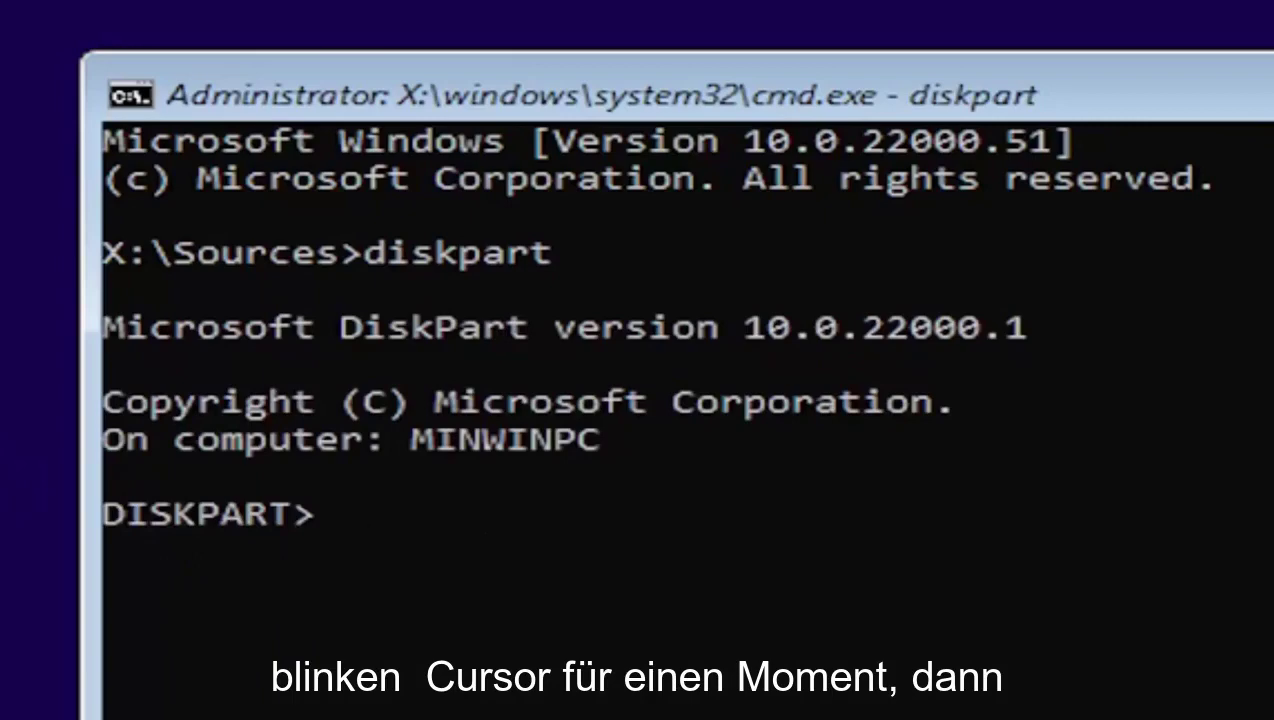
type("list volume")
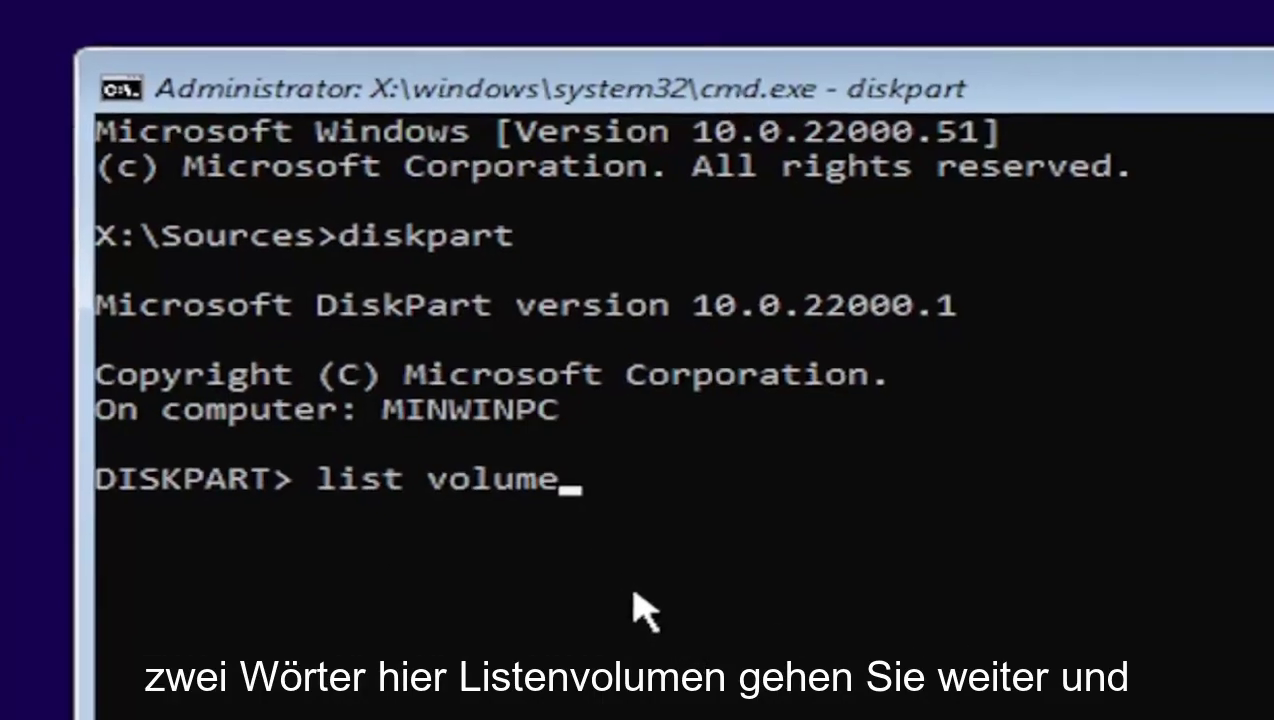
key("Return")
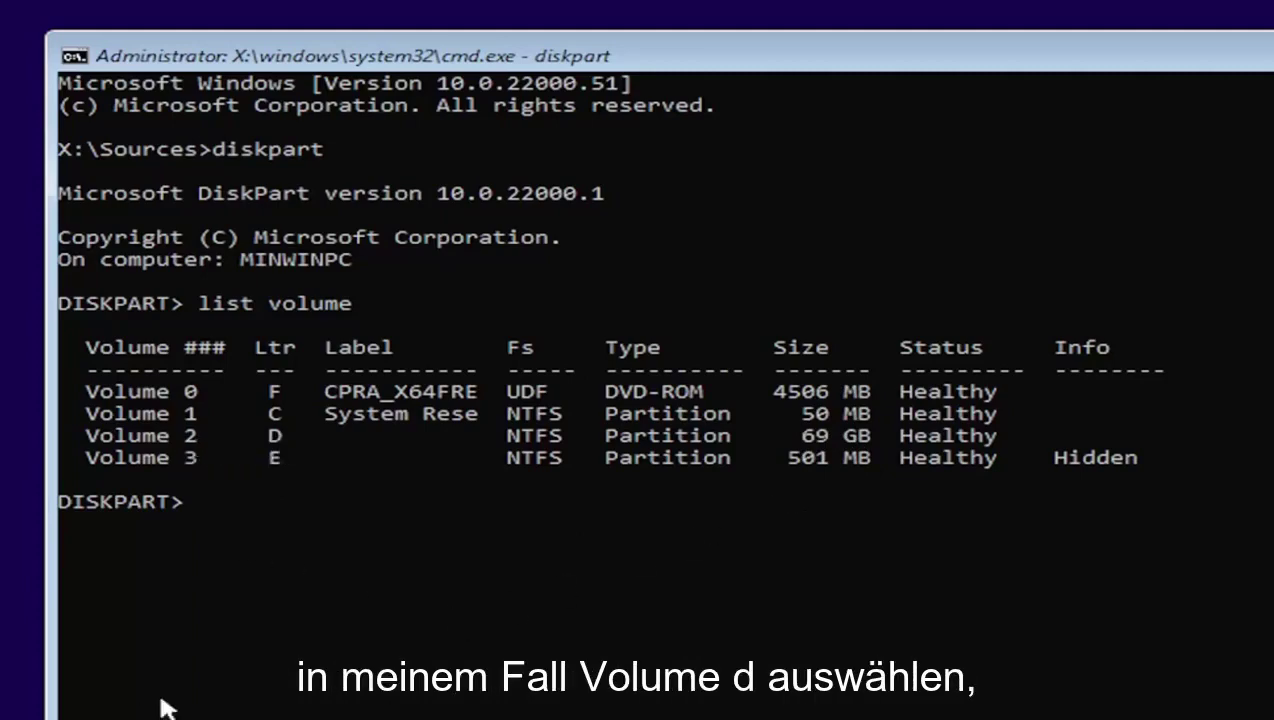
Attempt 'cd d:' in DiskPart, then exit DiskPart to the X:\Sources prompt
type("cd")
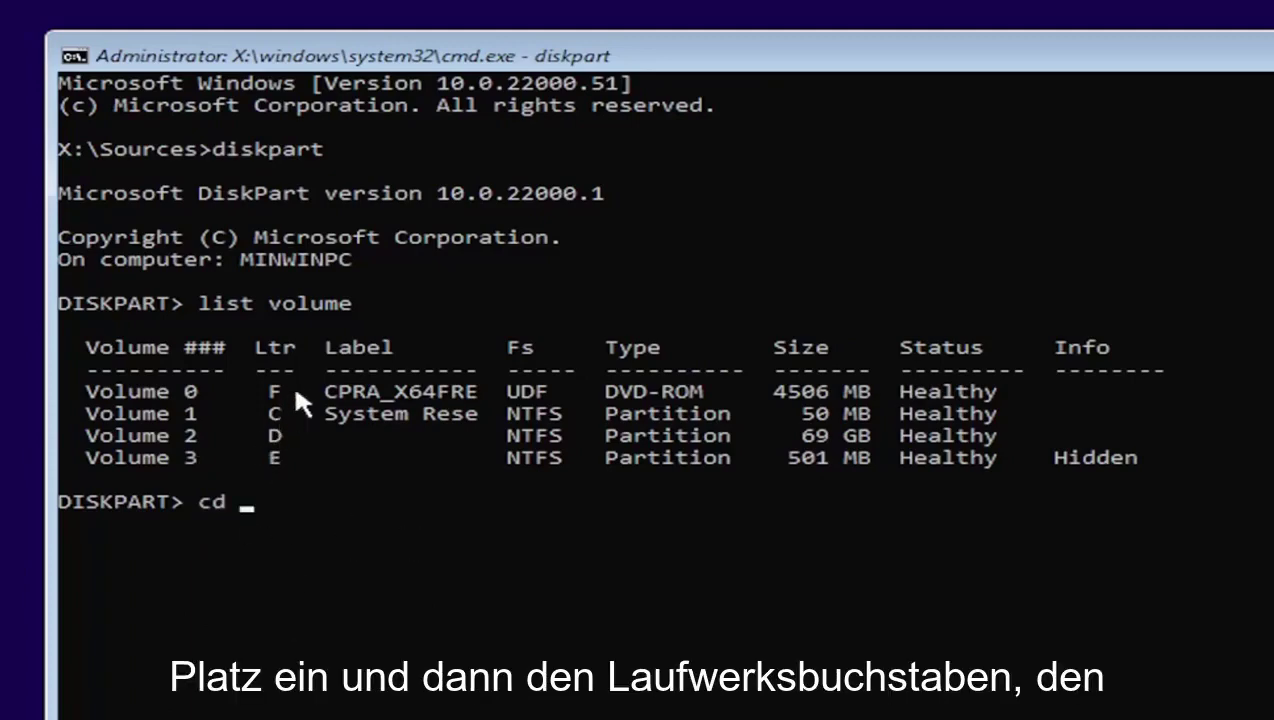
type(" d")
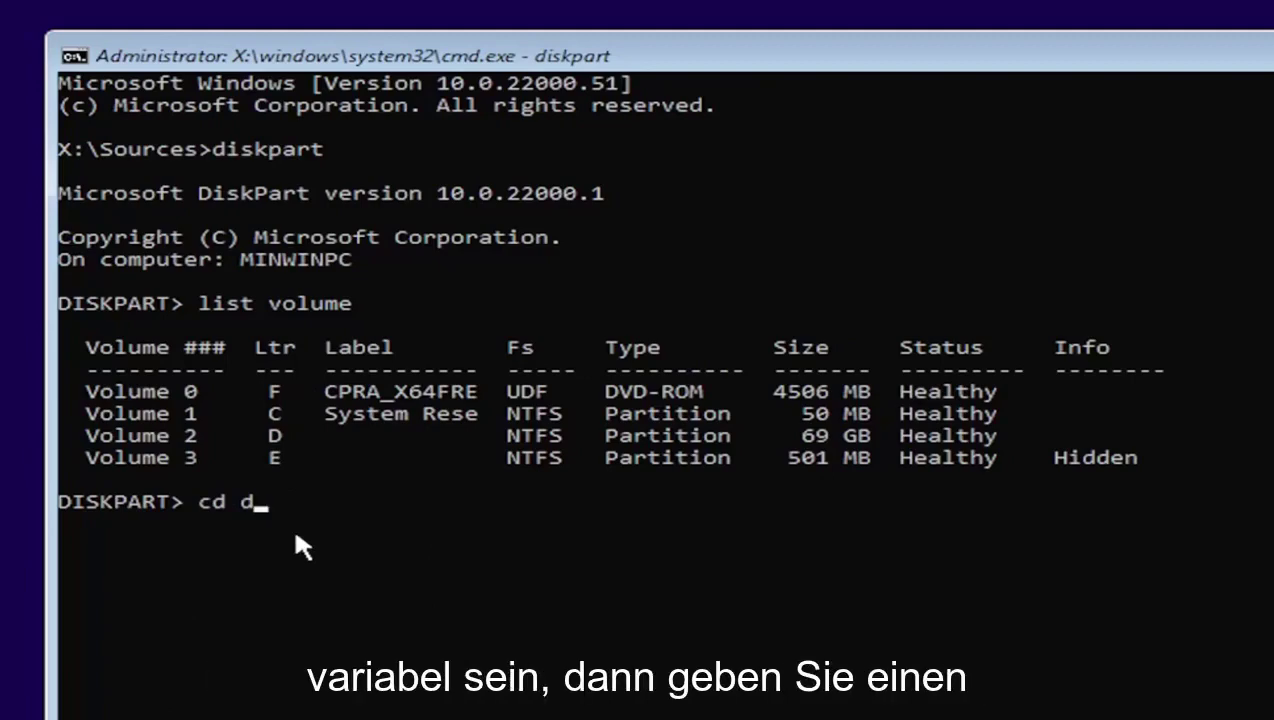
type(":")
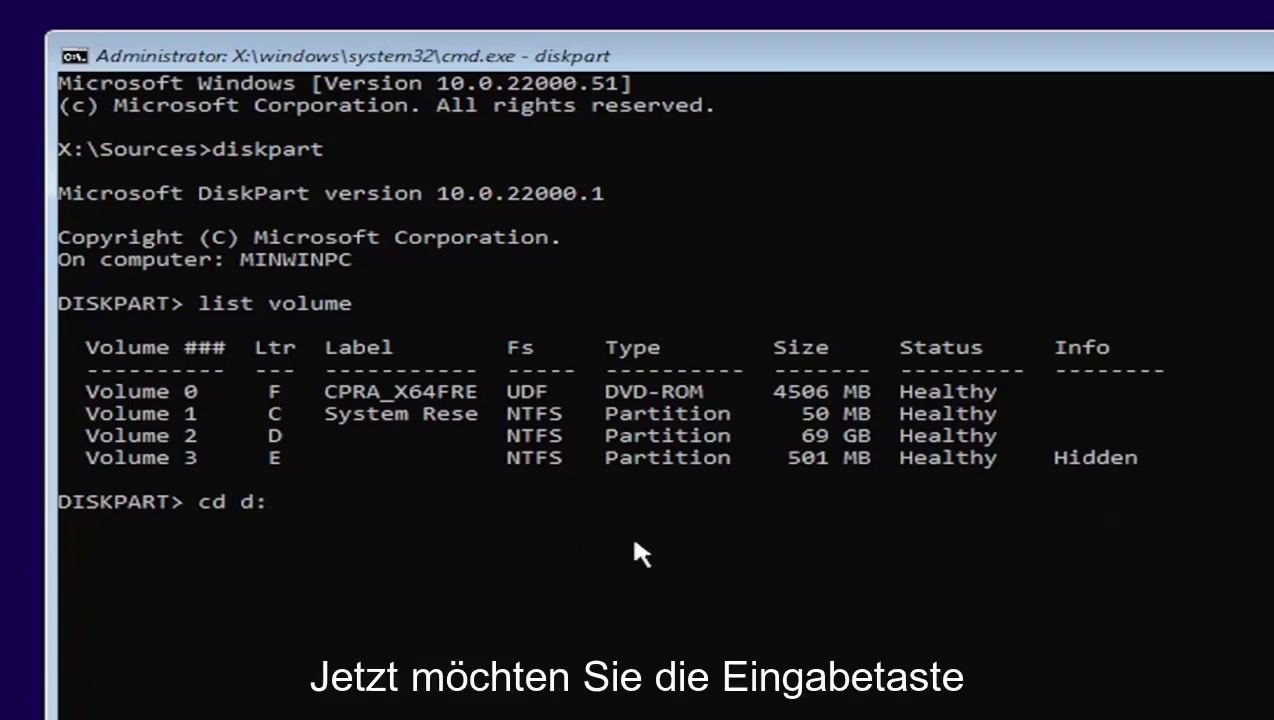
key("Return")
type("exit")
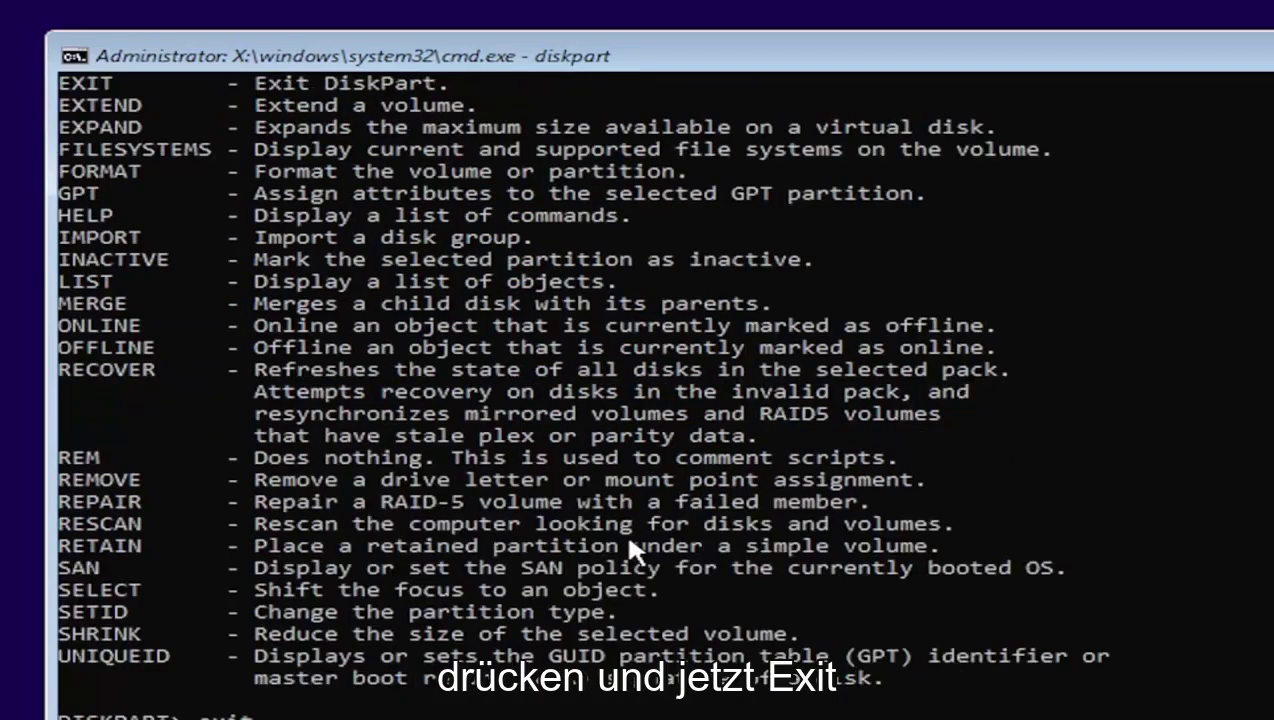
key("Return")
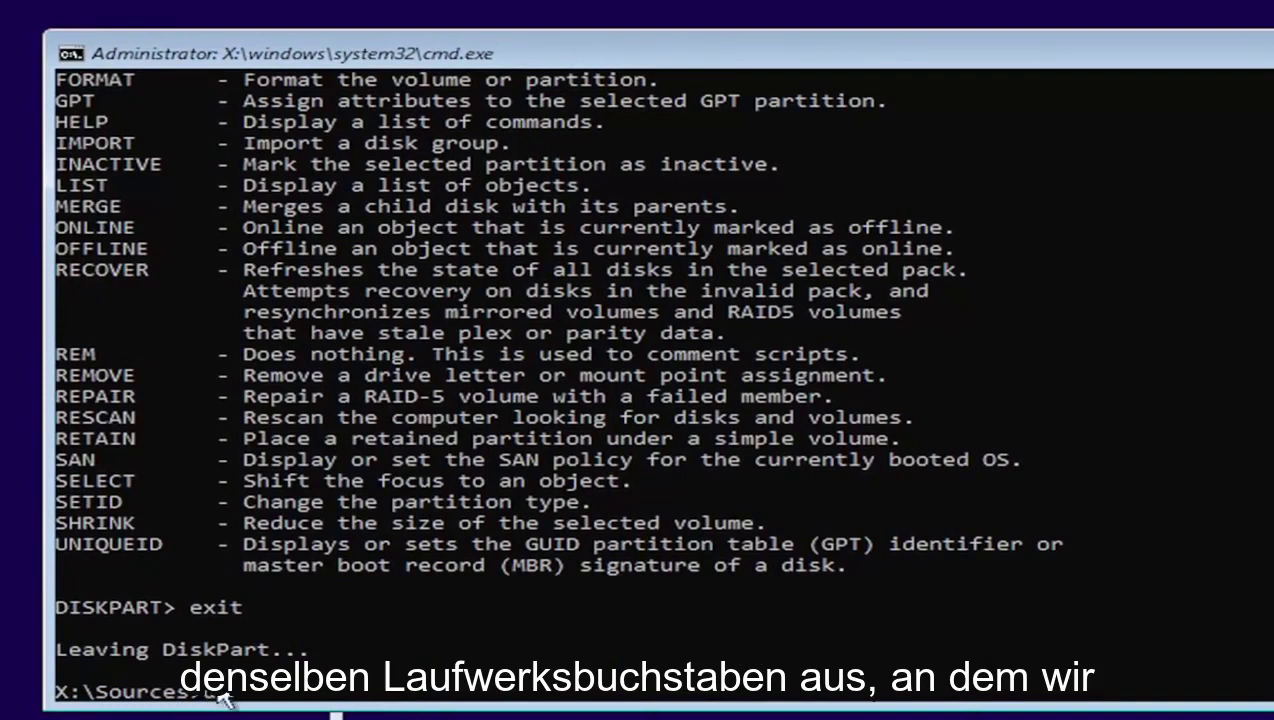
Switch to drive D and move into the Windows\System32 folder
type("d:")
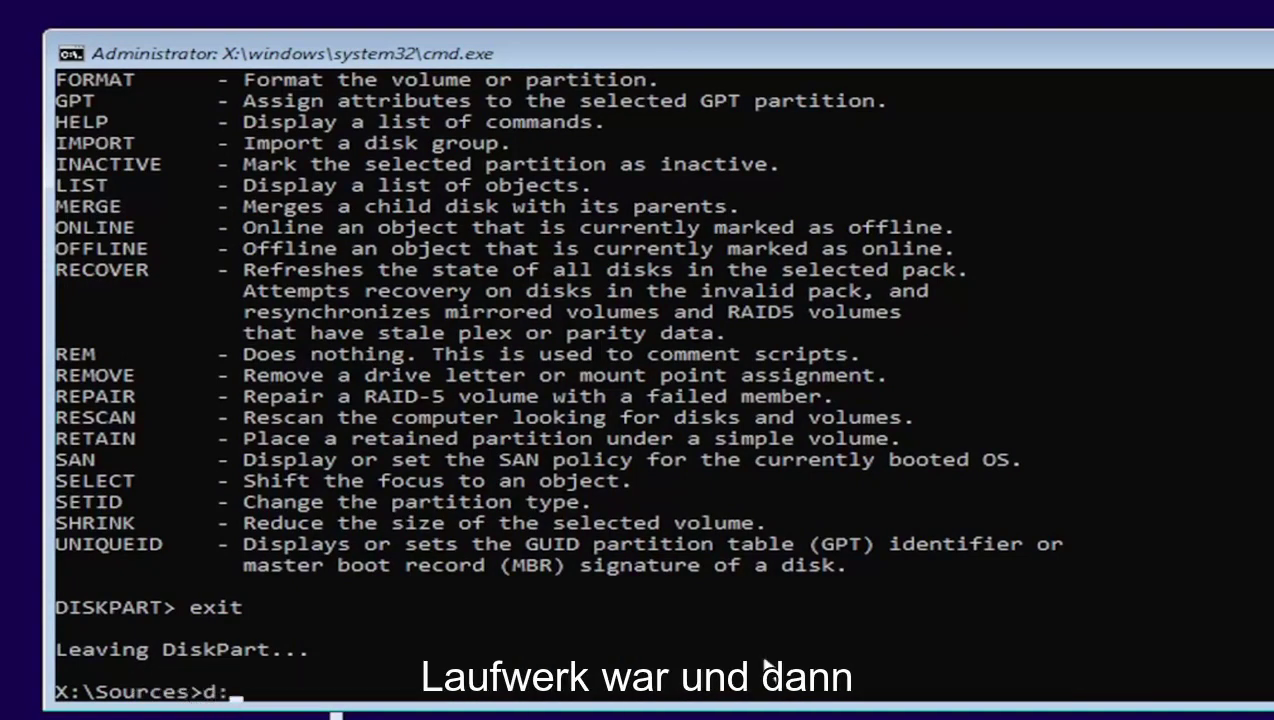
key("Return")
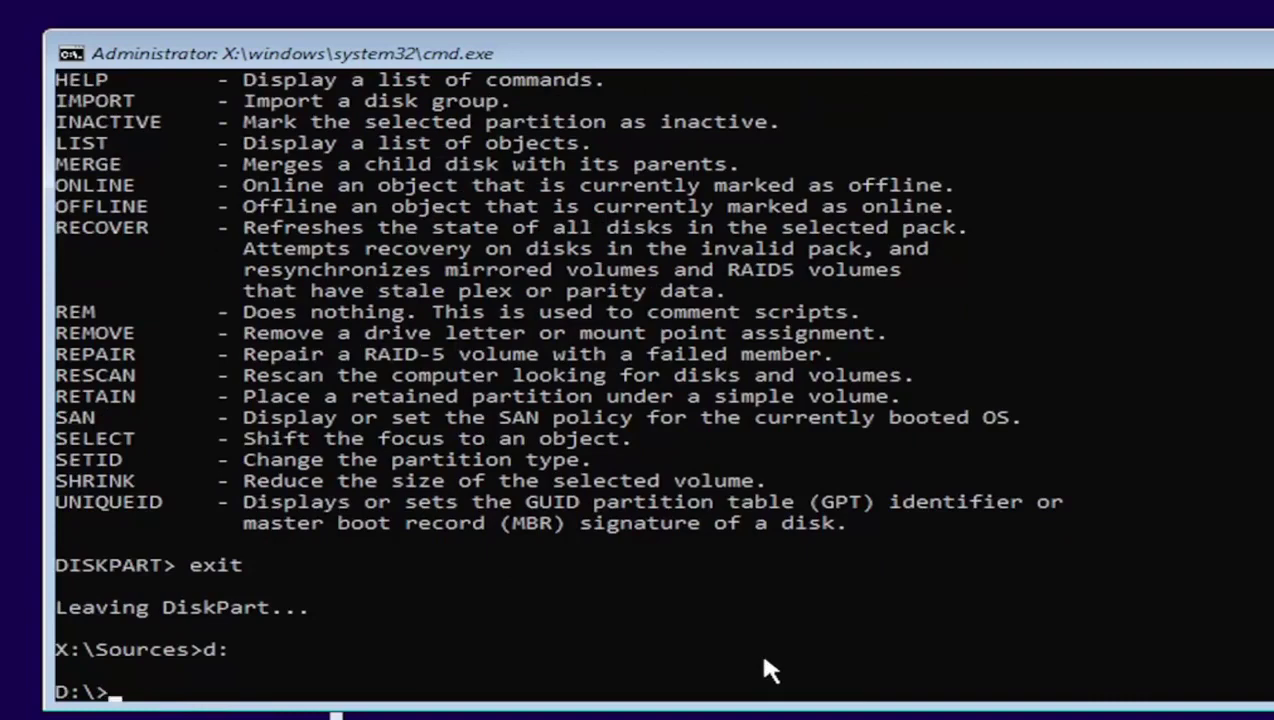
type("cd")
type(" windows")
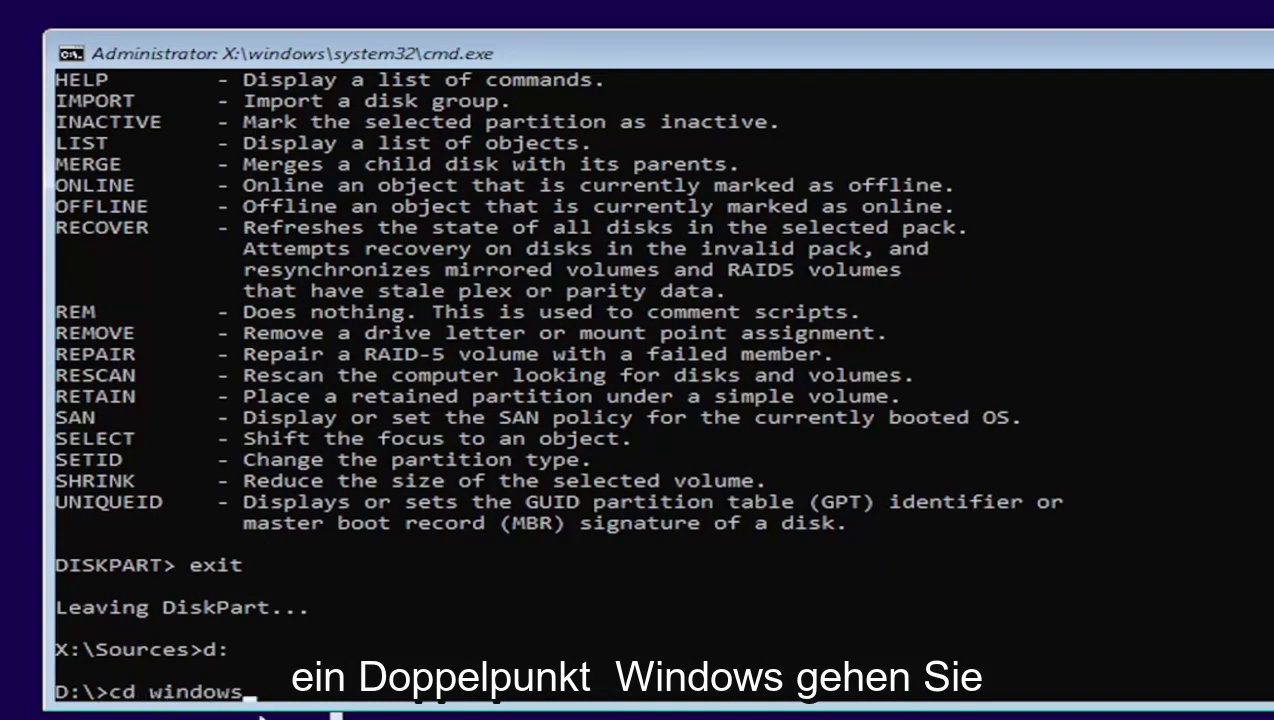
key("Return")
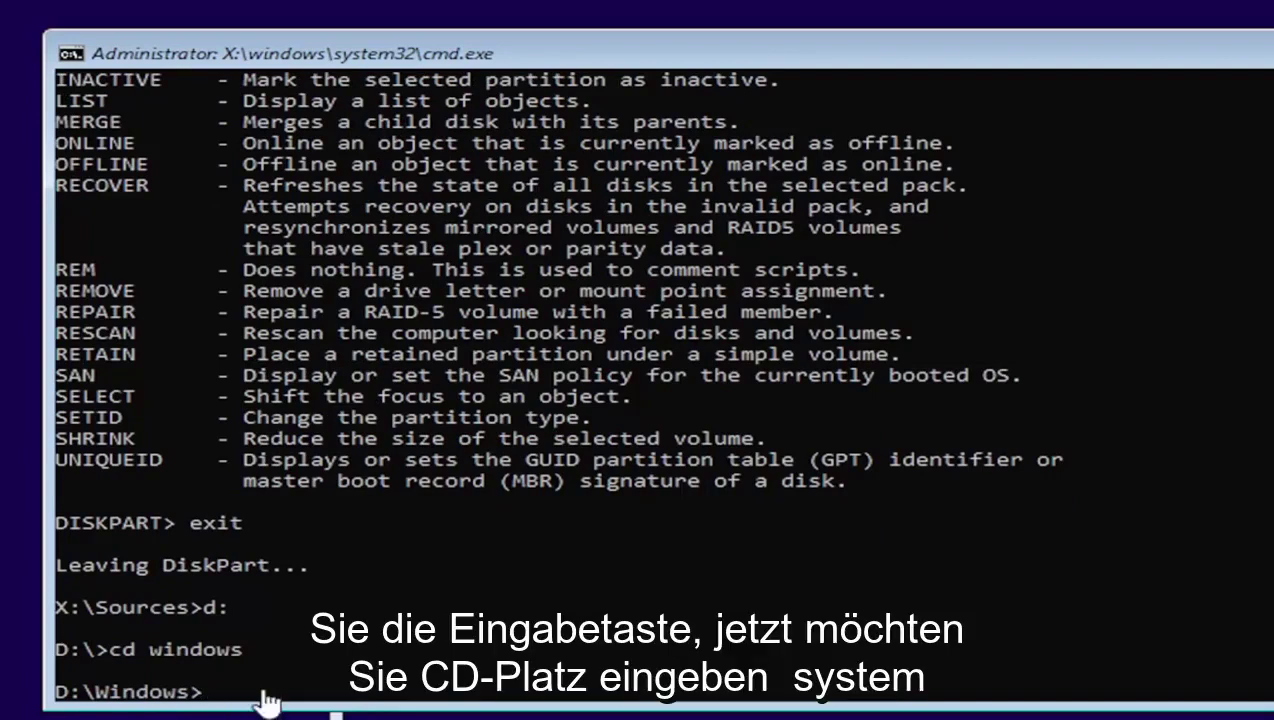
type("cd")
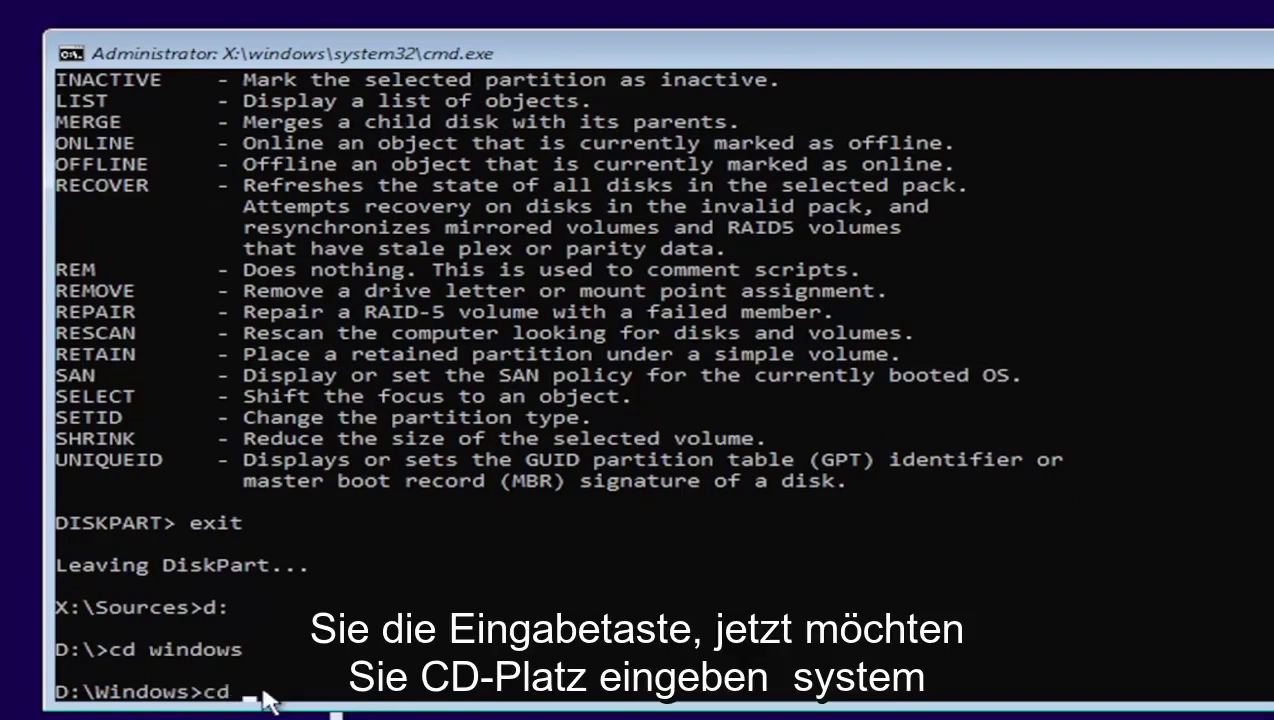
type(" system32")
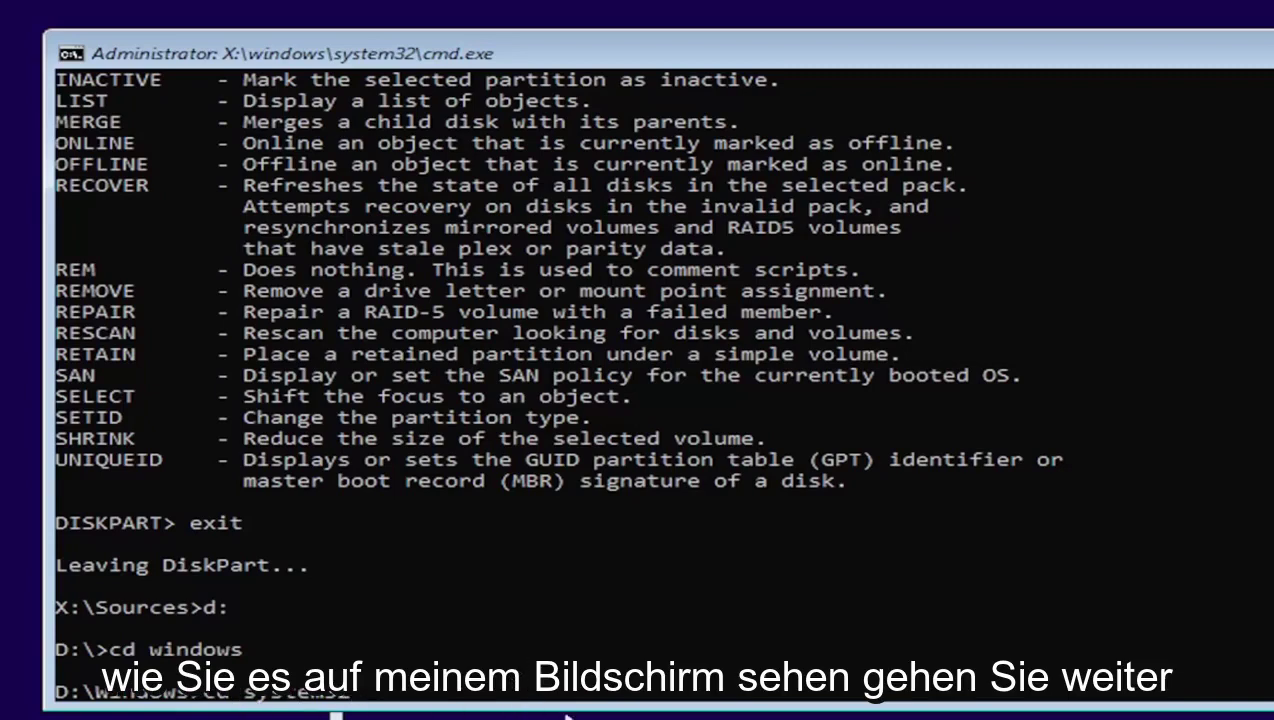
key("Return")
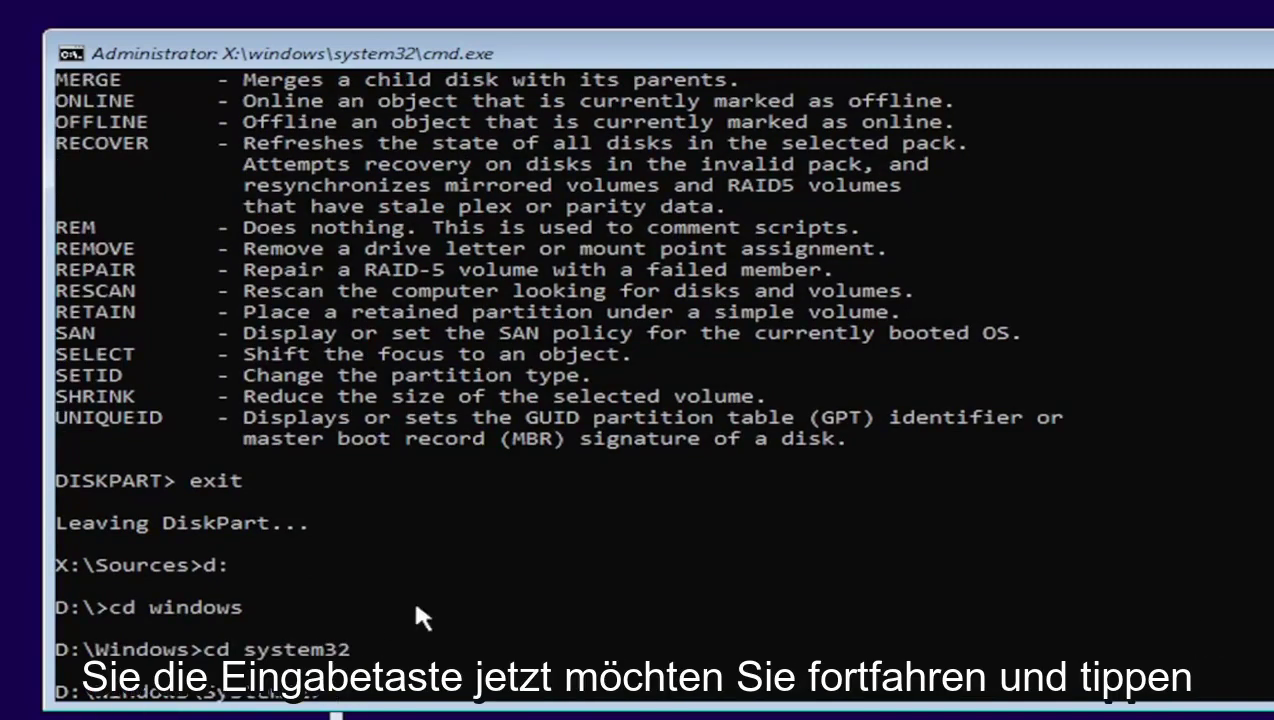
Copy utilman.exe to a backup named utilman1.exe
type("copy ")
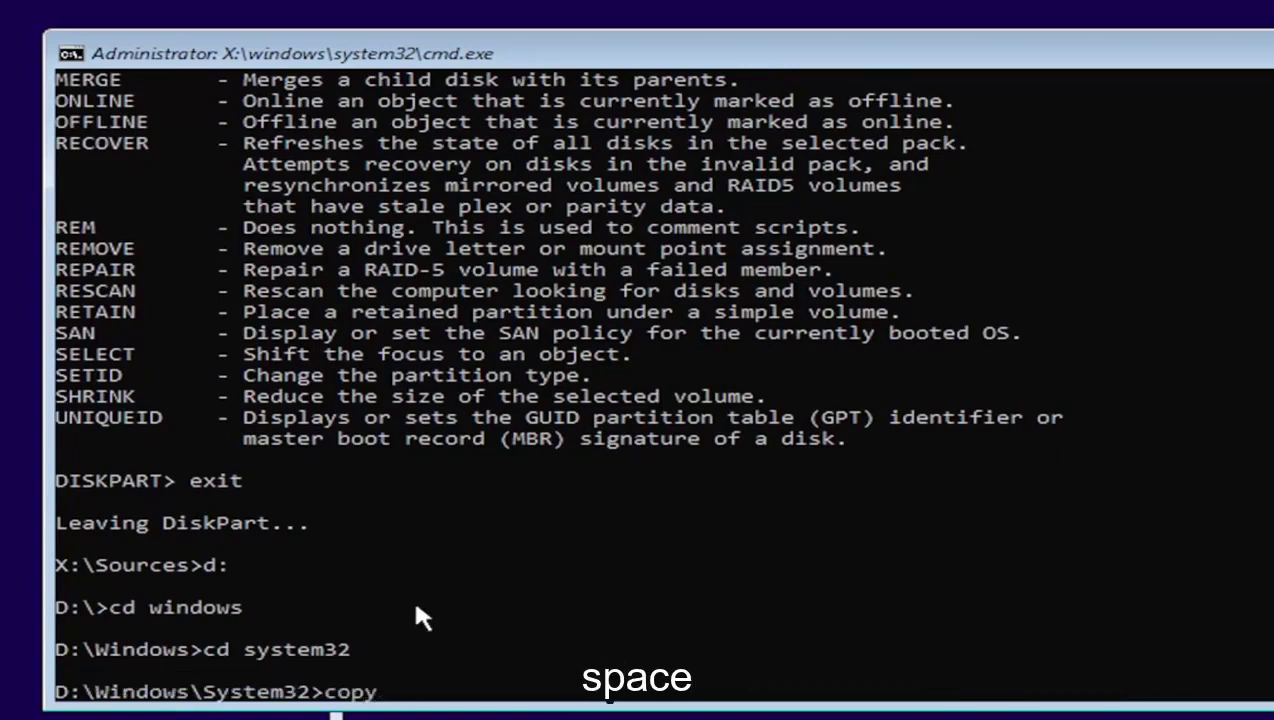
type("utilman.exe uti")
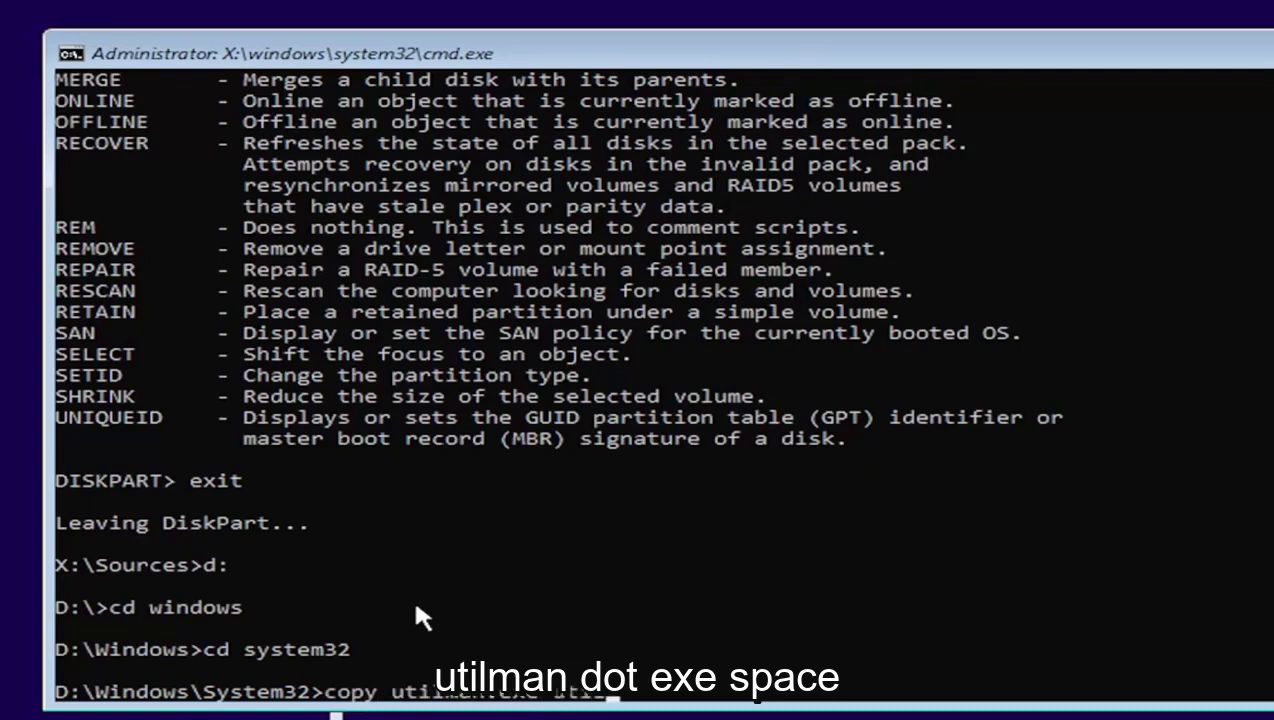
type("lman1.exe")
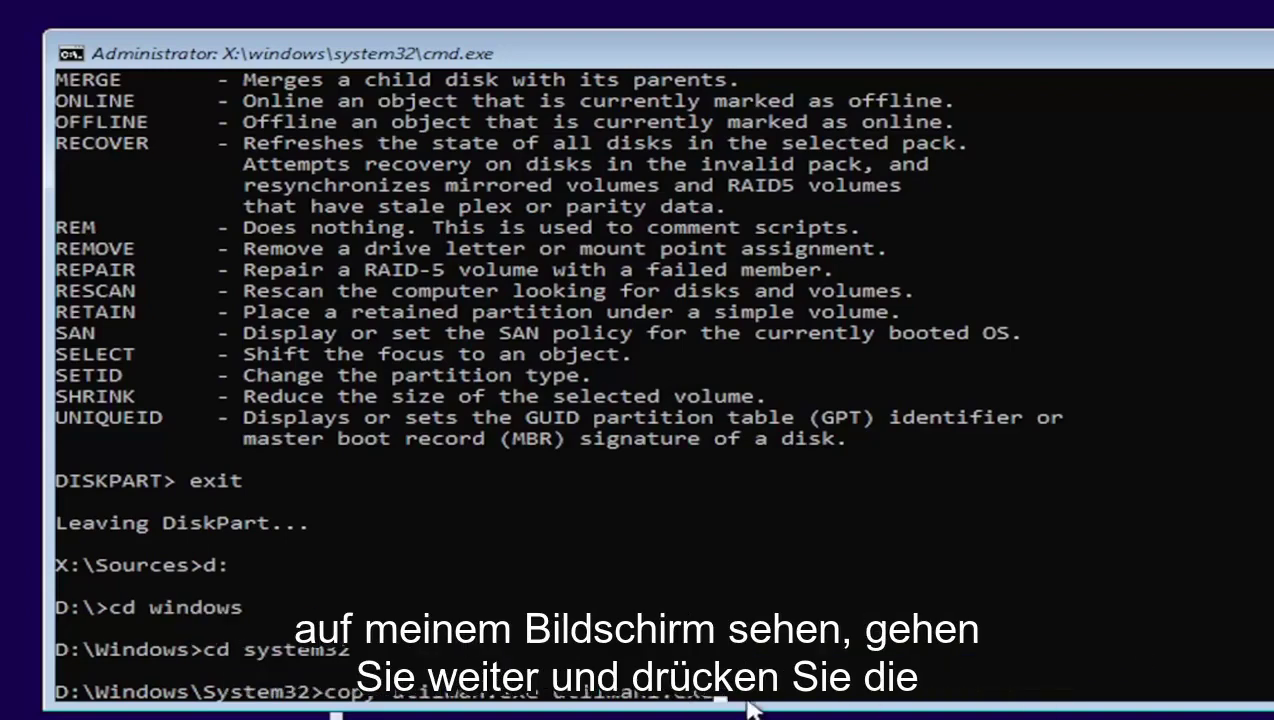
key("Return")
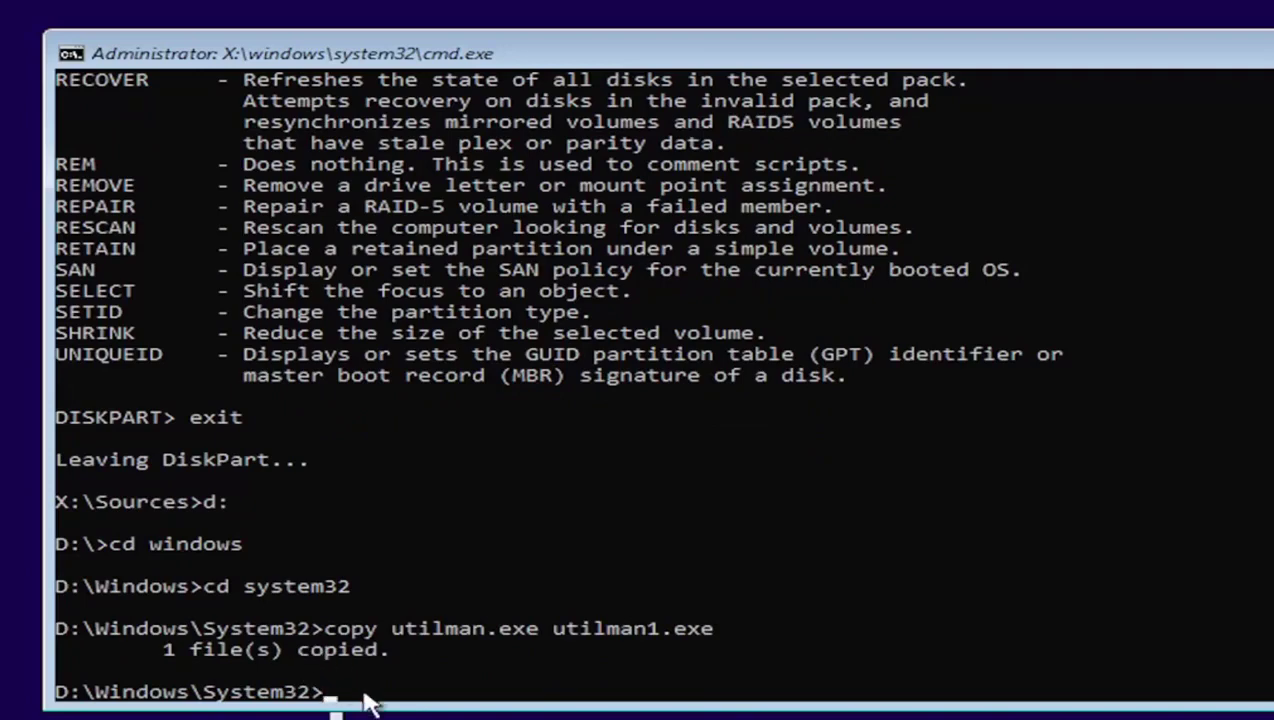
Back up cmd.exe as cmd1.exe, replace utilman.exe with cmd.exe, and exit the console
type("copy cmd.exe")
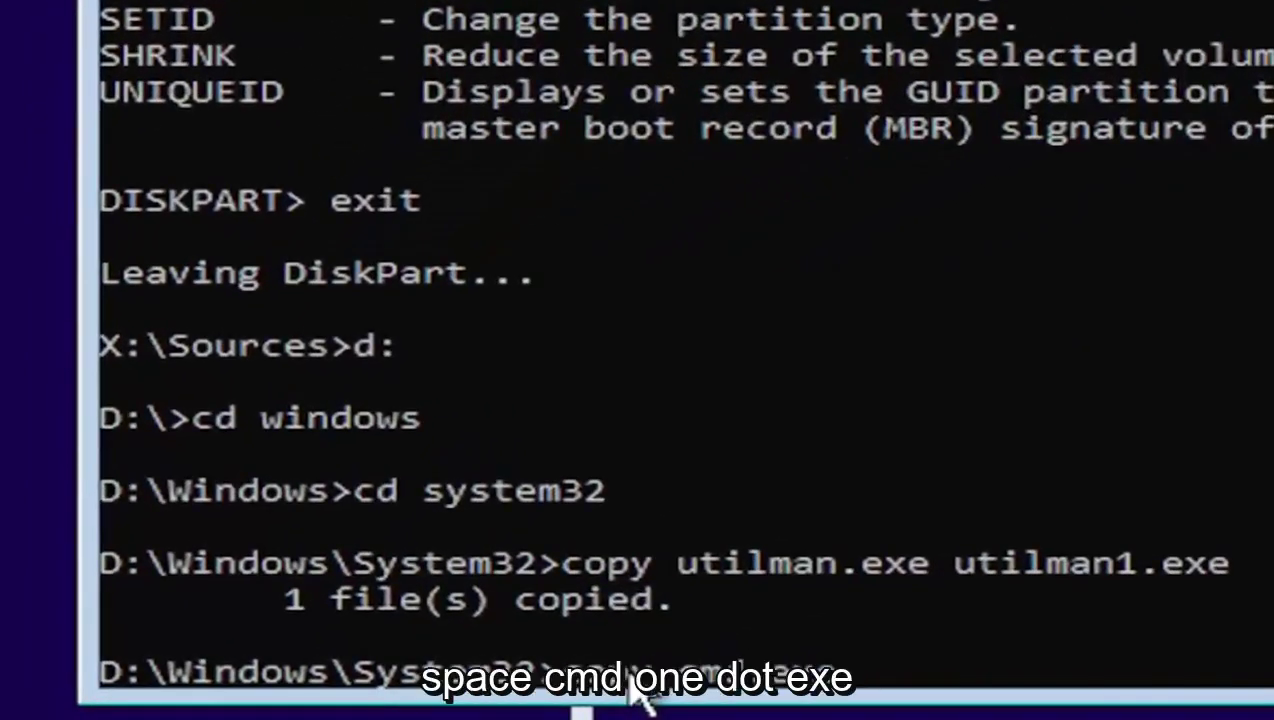
type(" cmd1.exe")
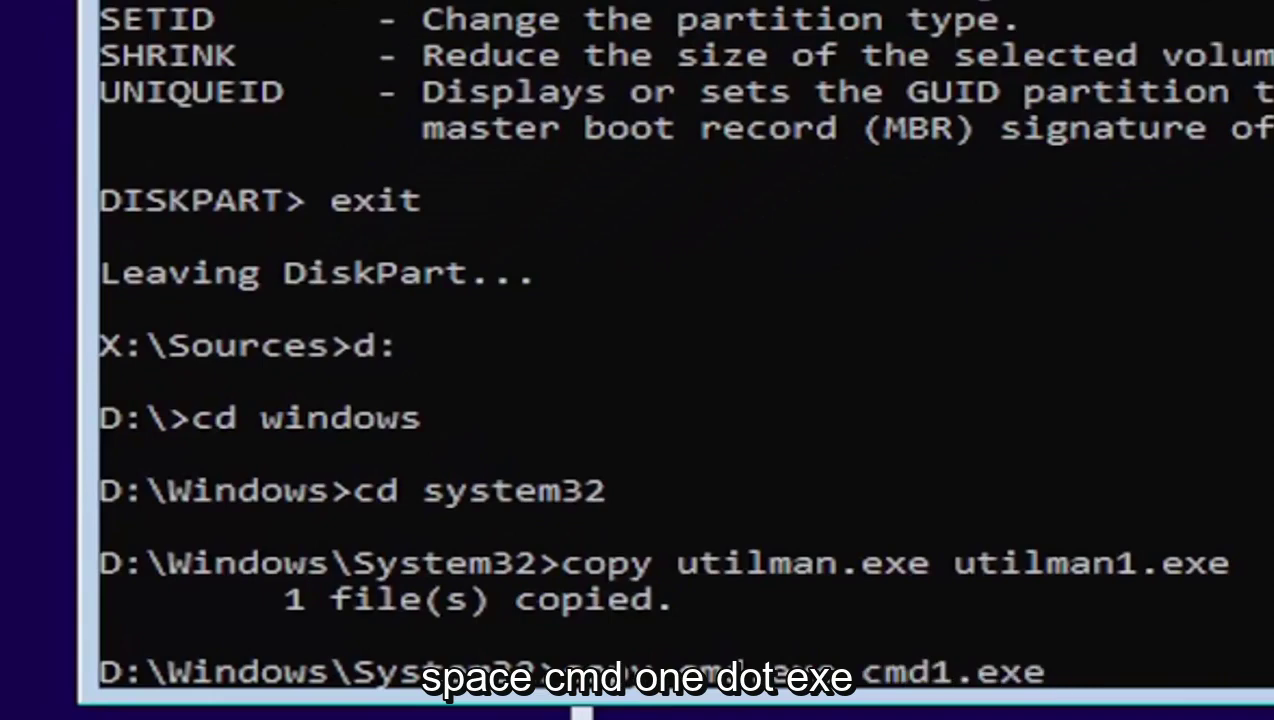
key("Return")
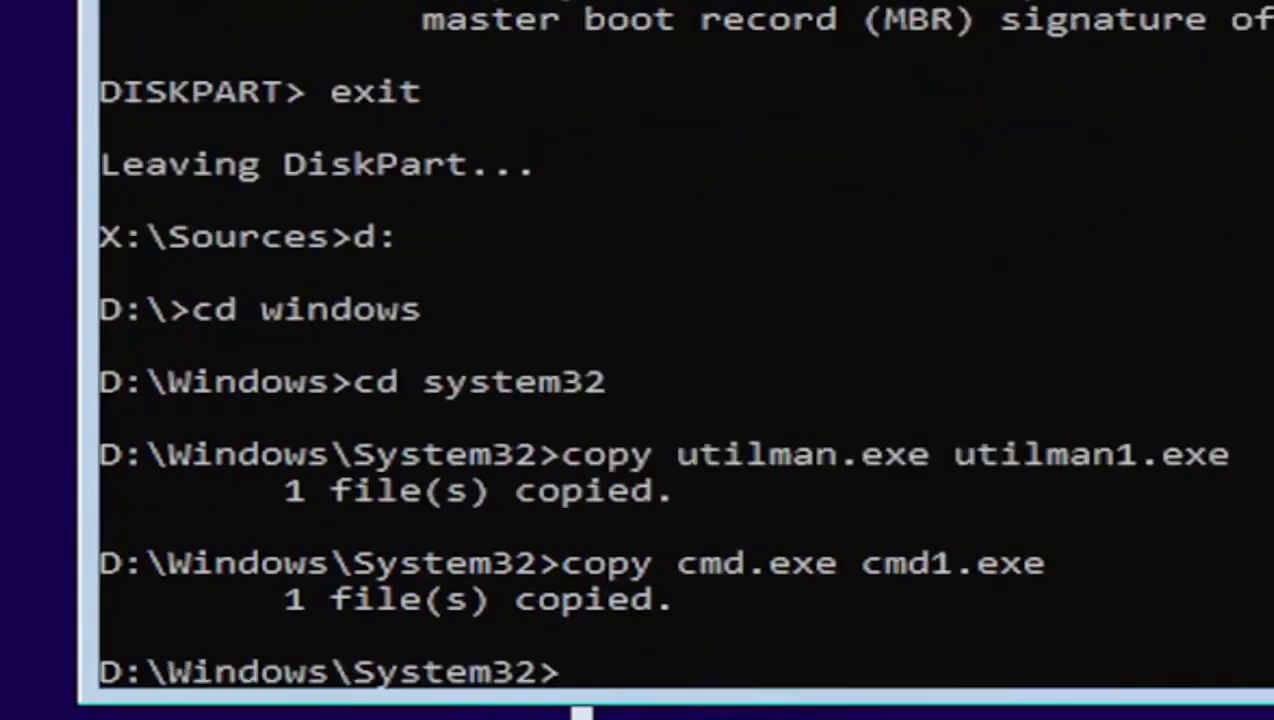
type("del utilman.exe")
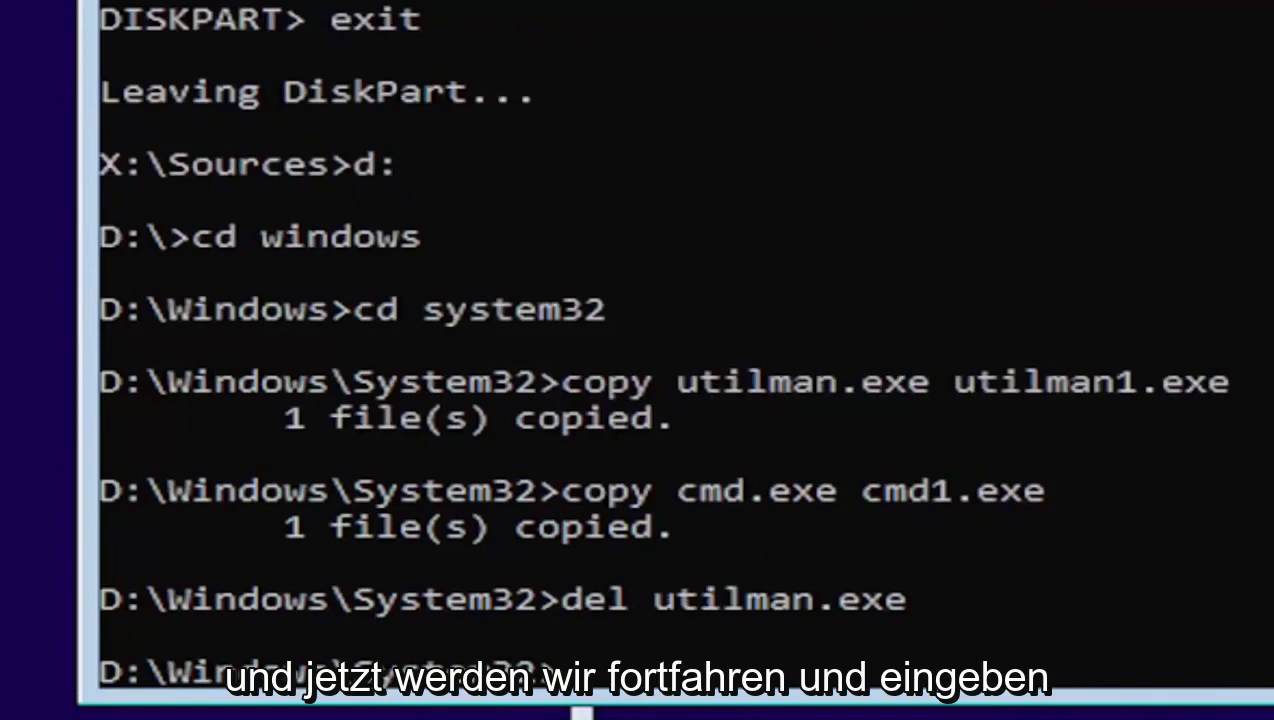
type("ren cm")
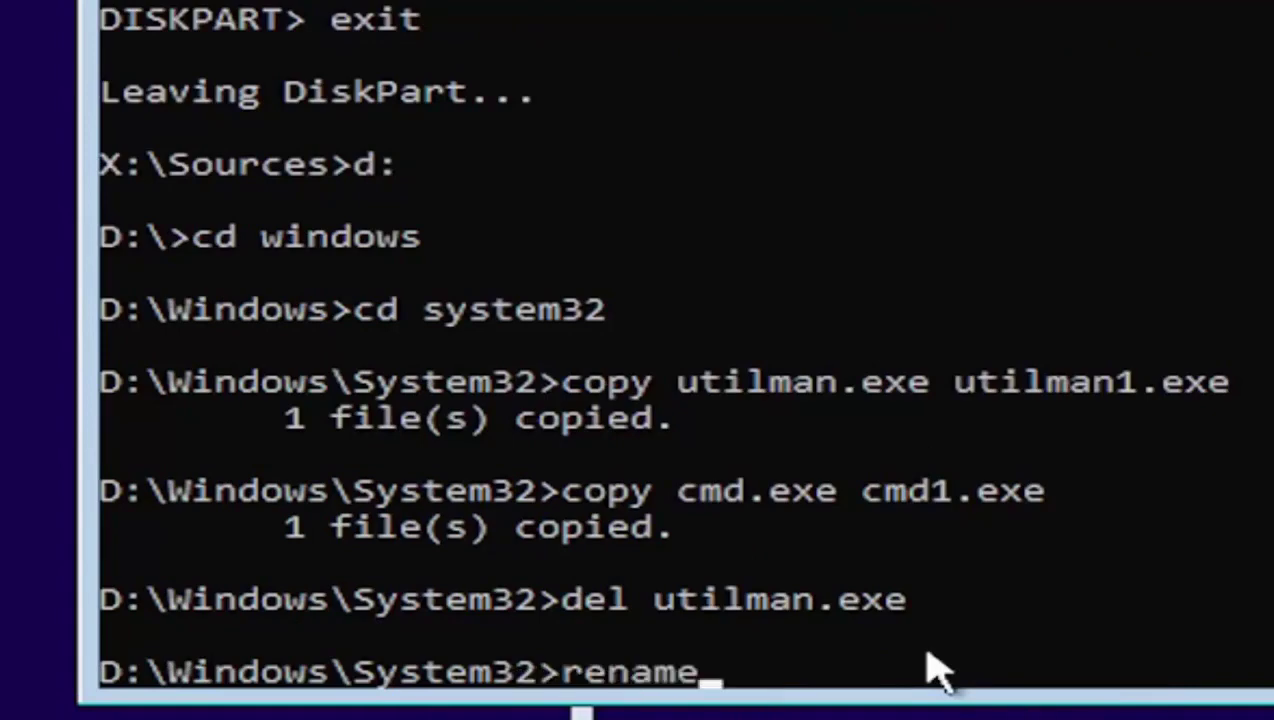
type(" cmd.e")
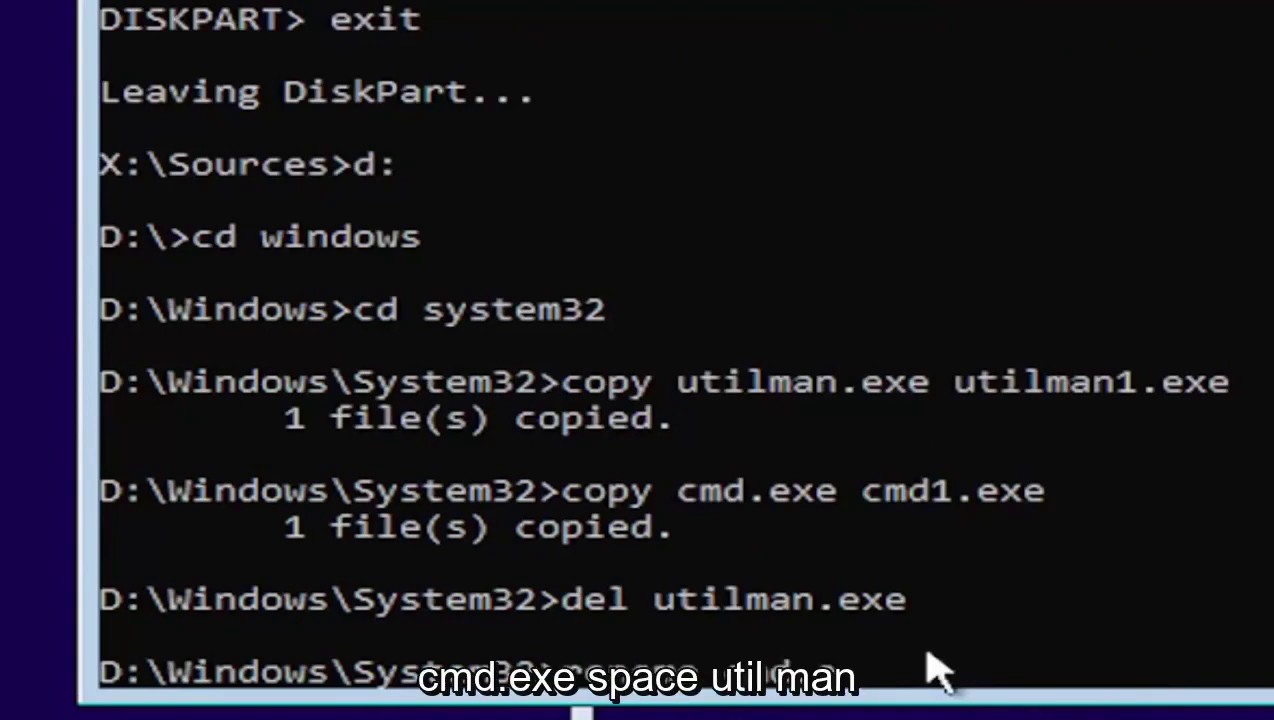
type("xe utilman")
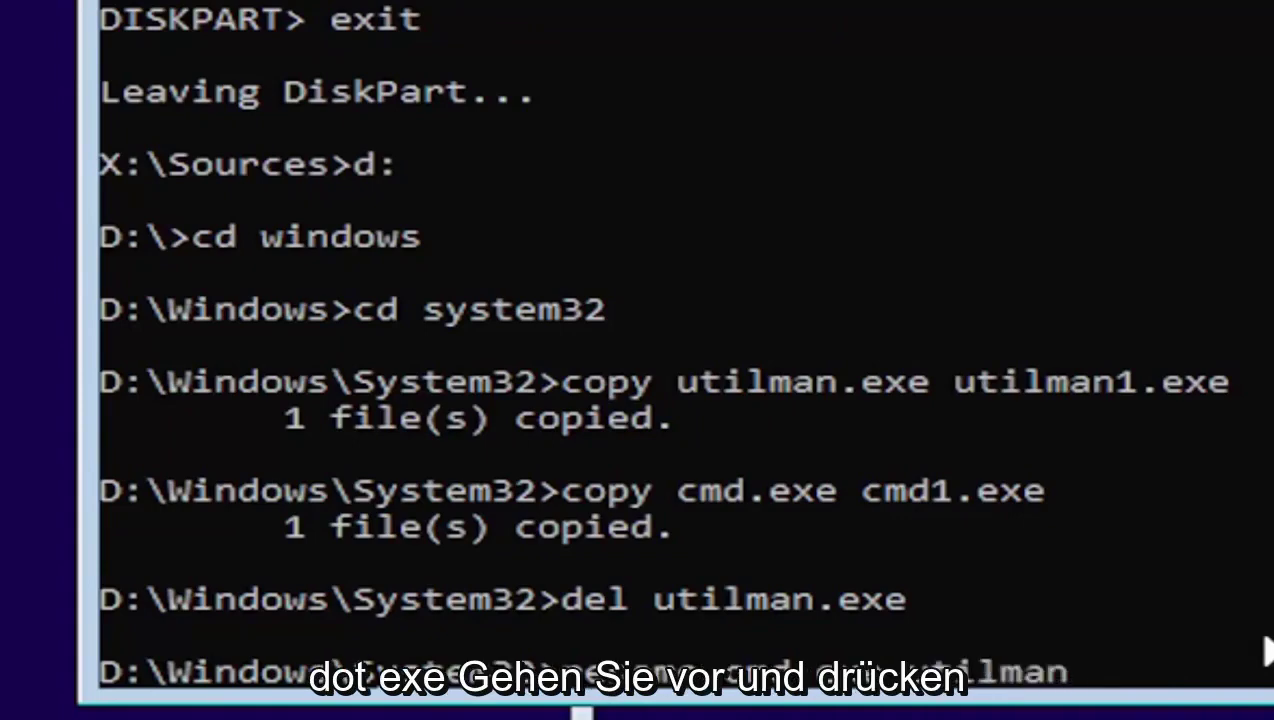
type(".exe")
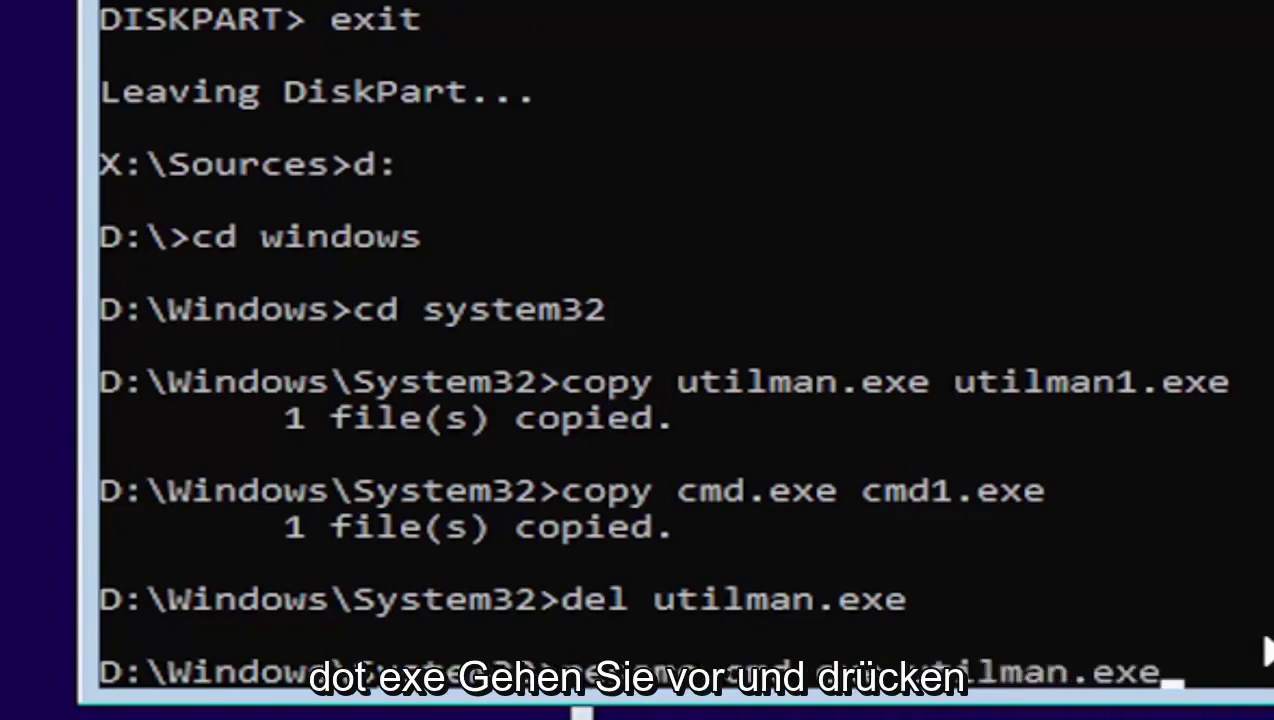
key("Return")
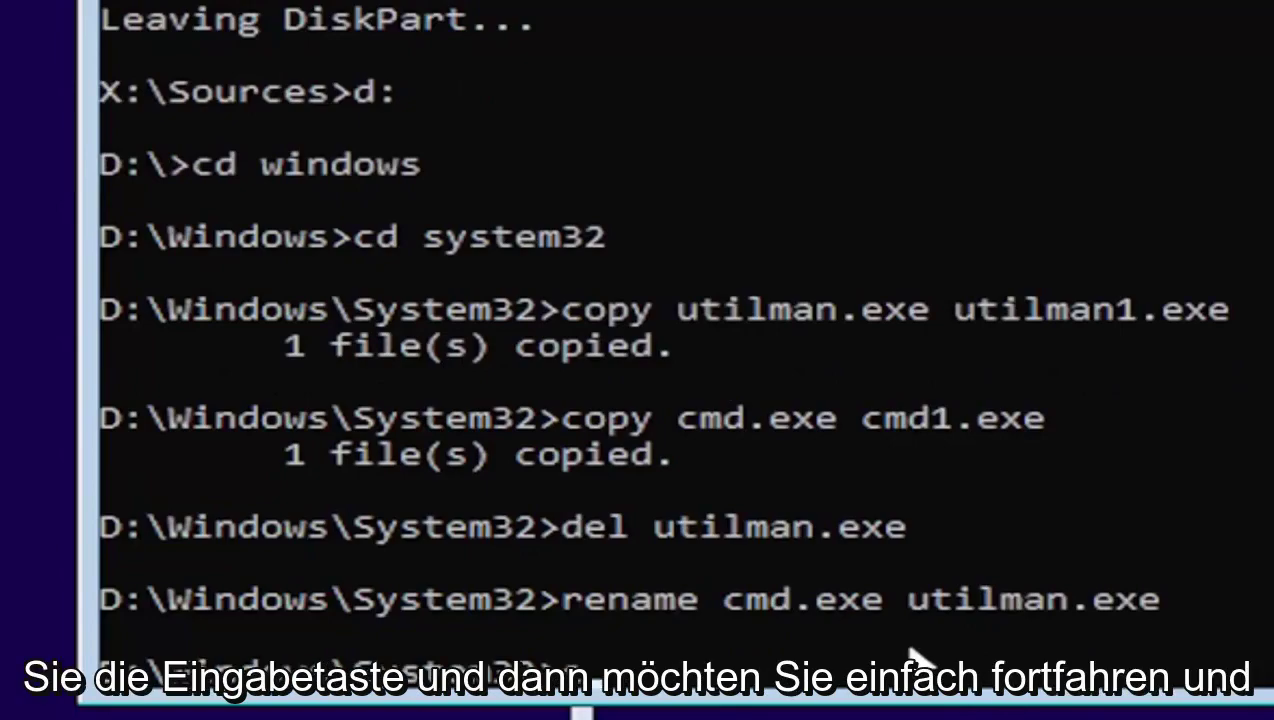
type("exit")
key("Return")
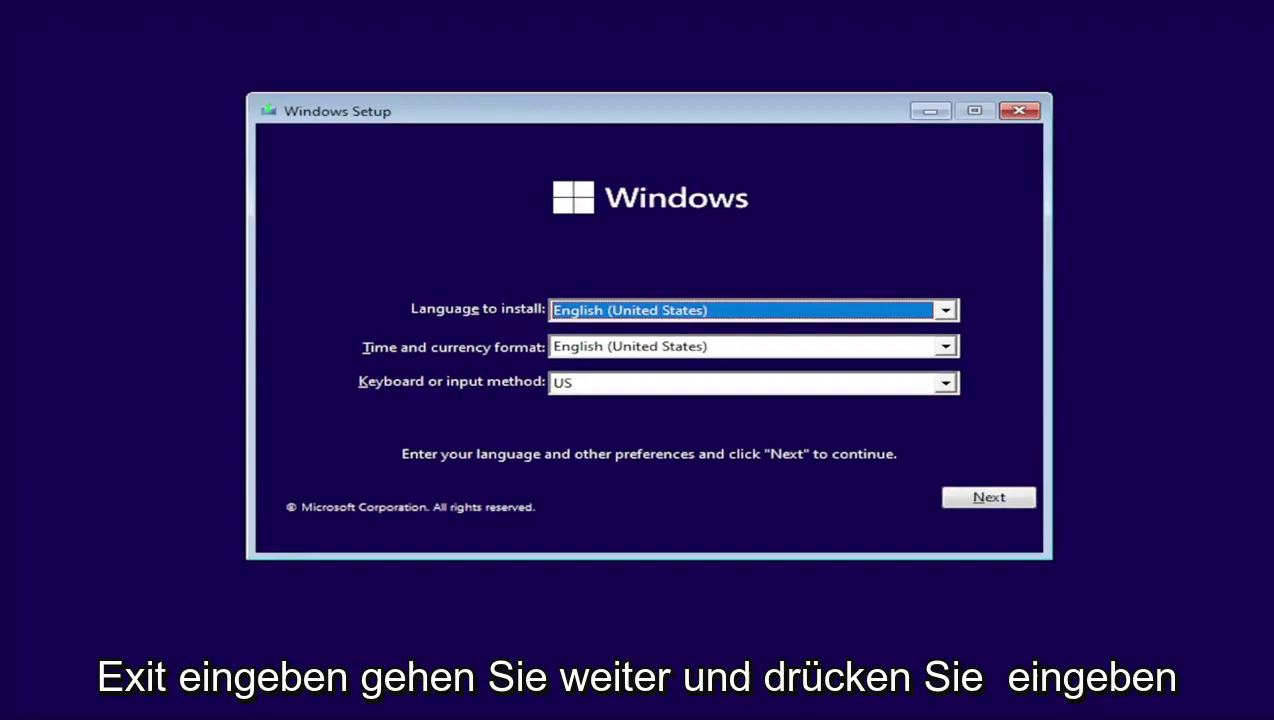
Close Windows Setup and confirm cancelling the installation so the PC reboots
left_click(1019, 110)
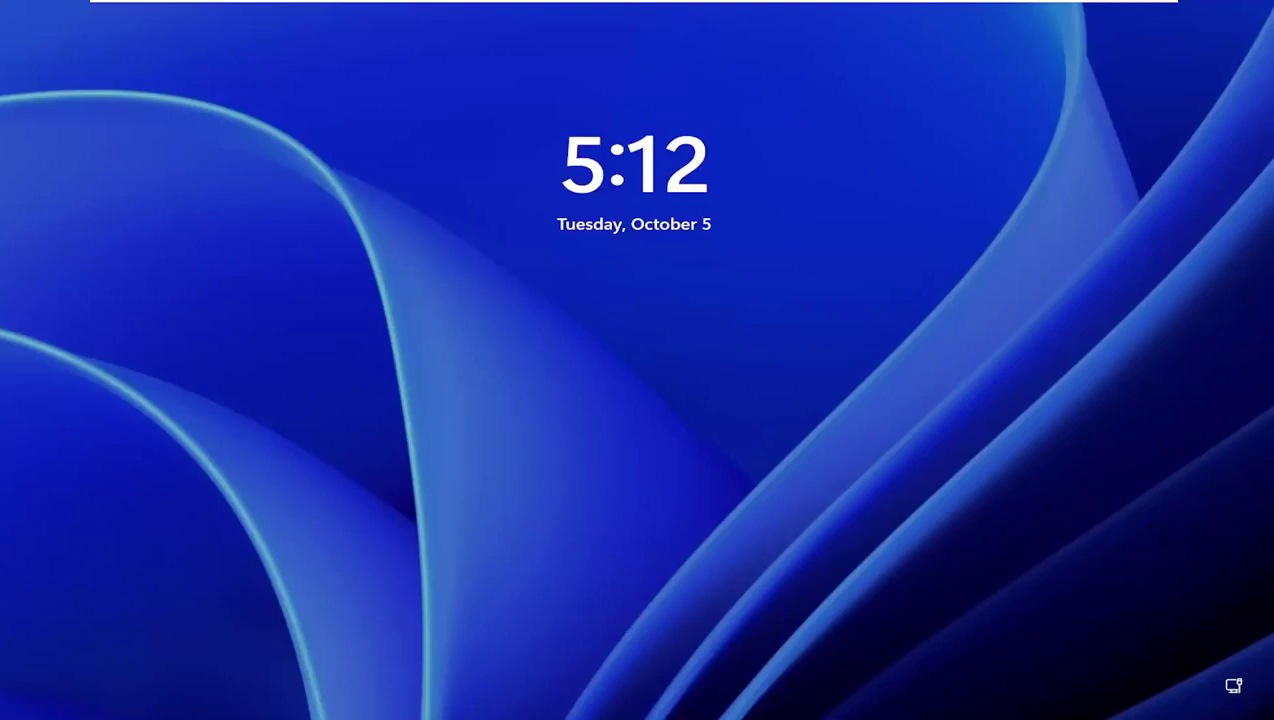
Scroll up on the lock screen to reveal the password sign-in screen
scroll(1236, 686, "up", 1)
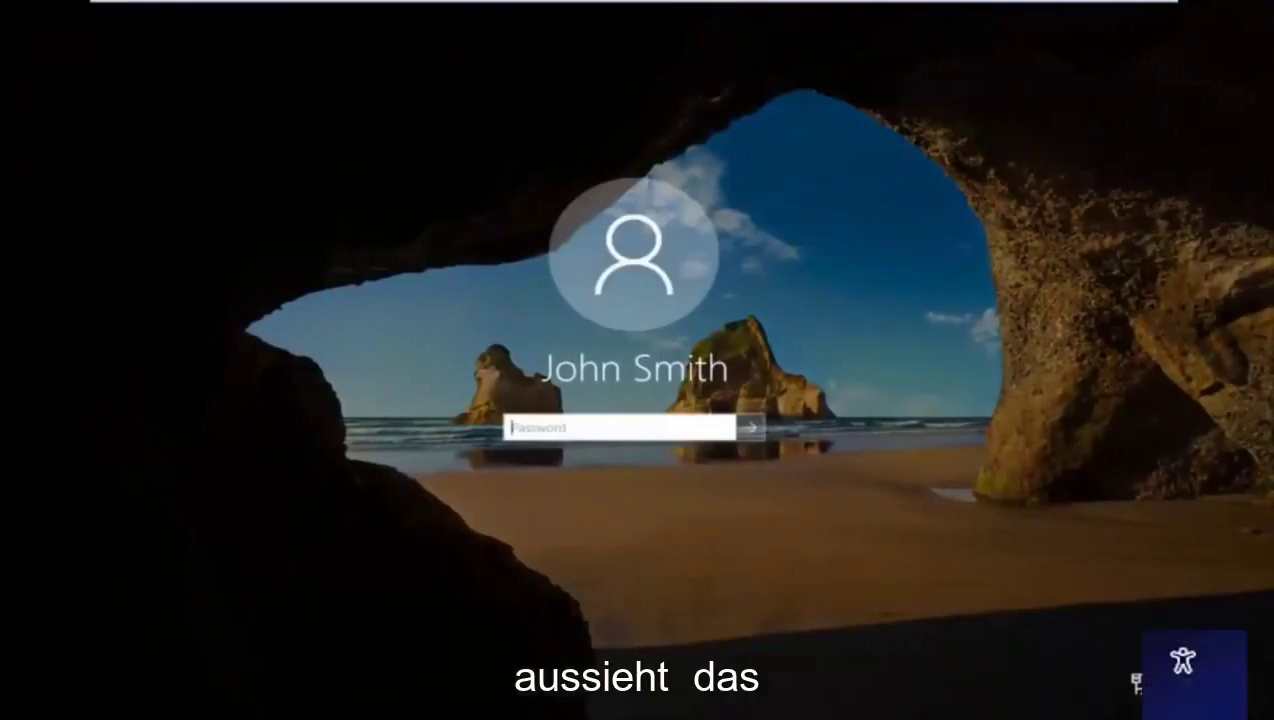
Launch the console via the Ease of Access icon and run control userpasswords2
left_click(1188, 686)
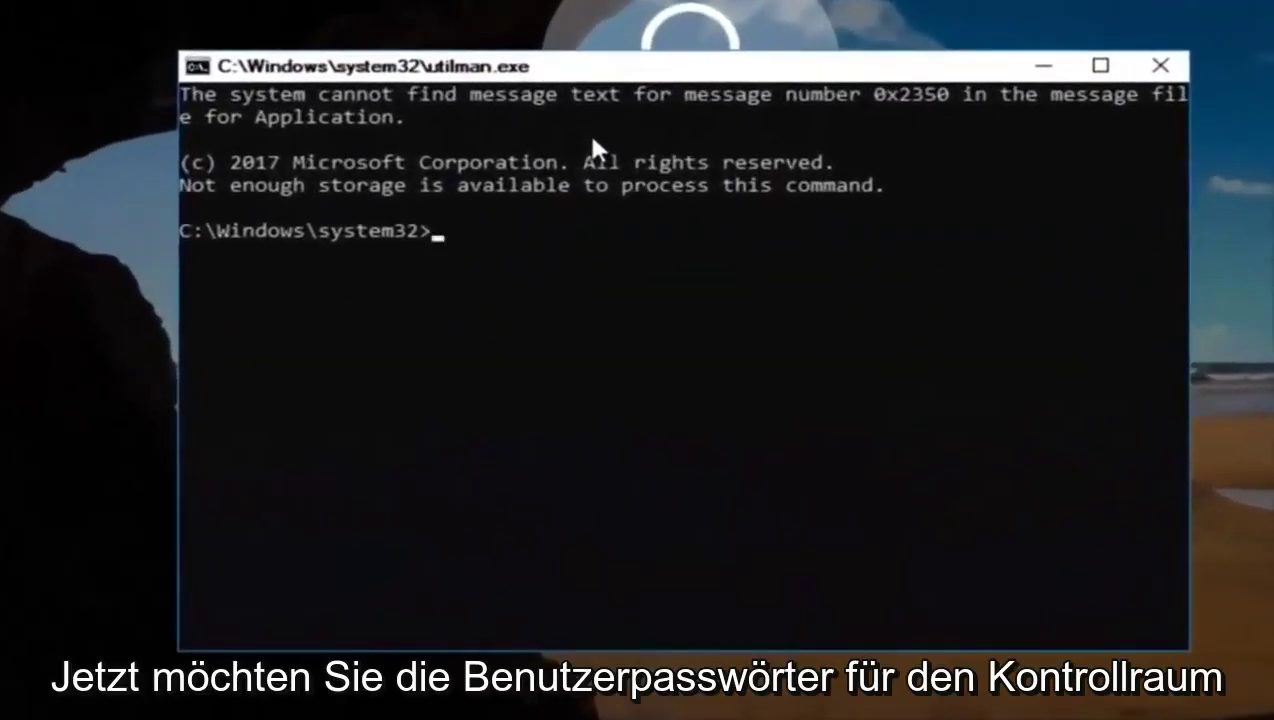
type("control ")
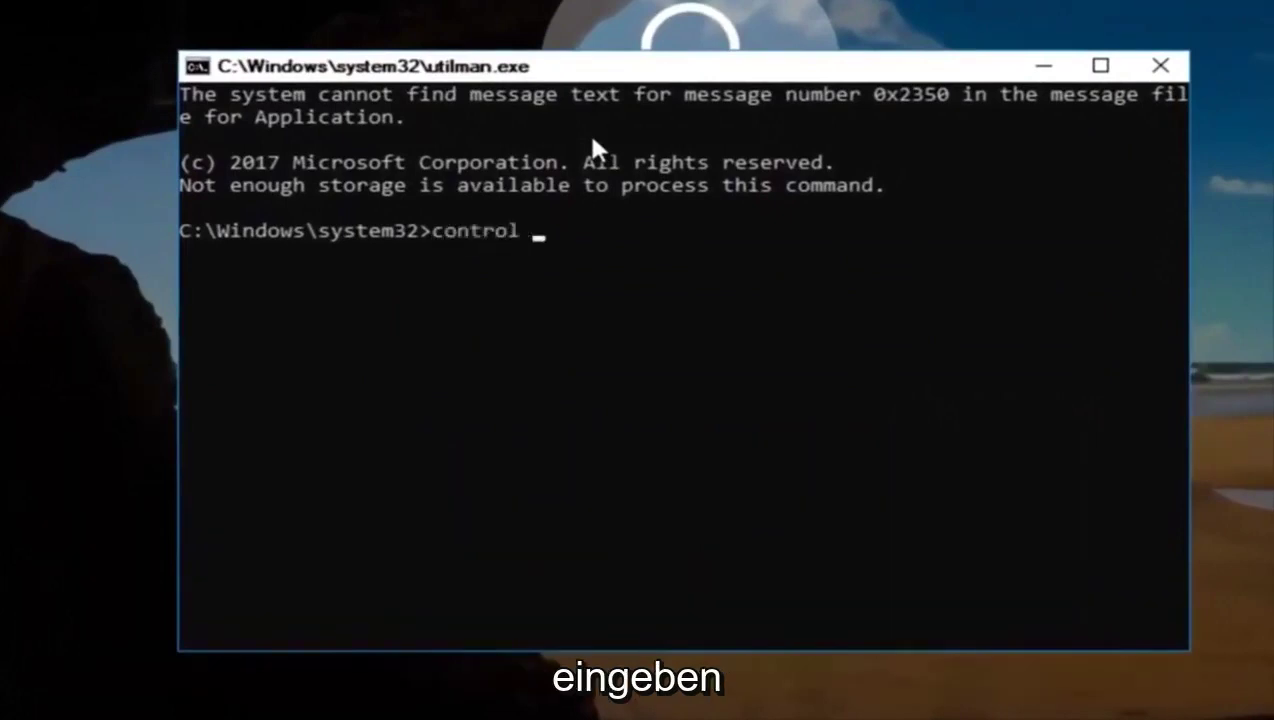
type("userpasswords2")
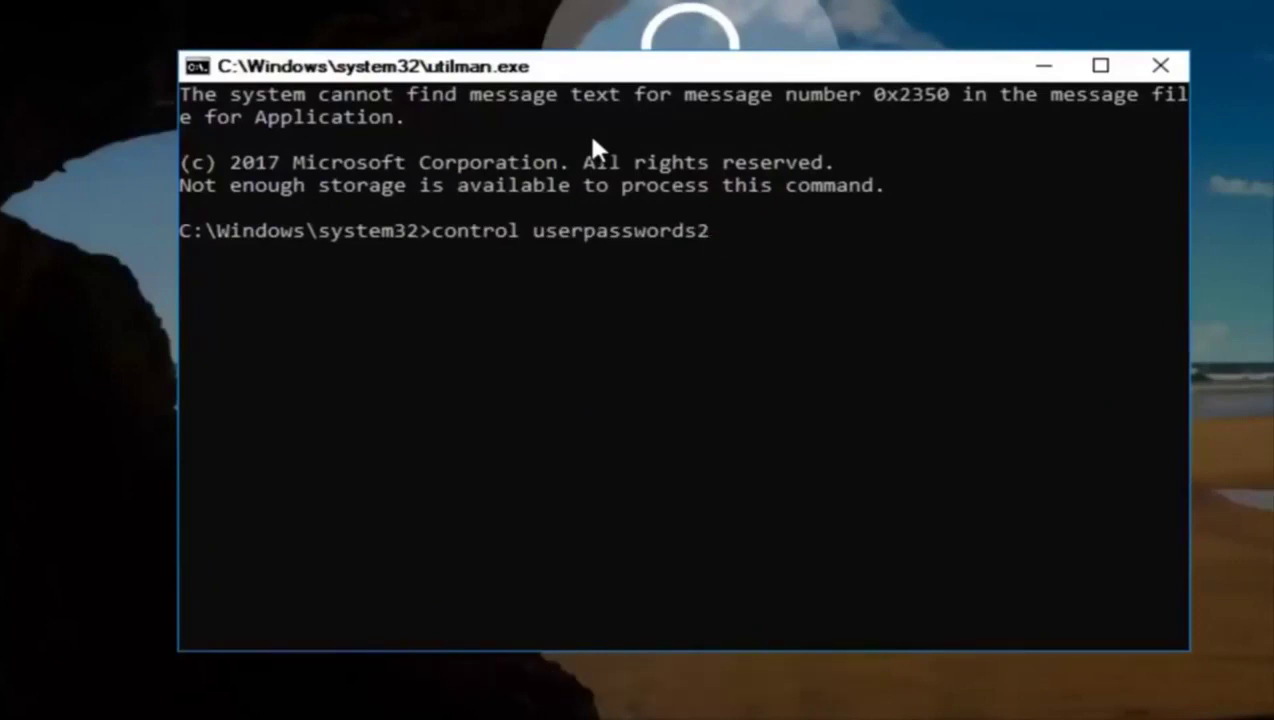
key("Return")
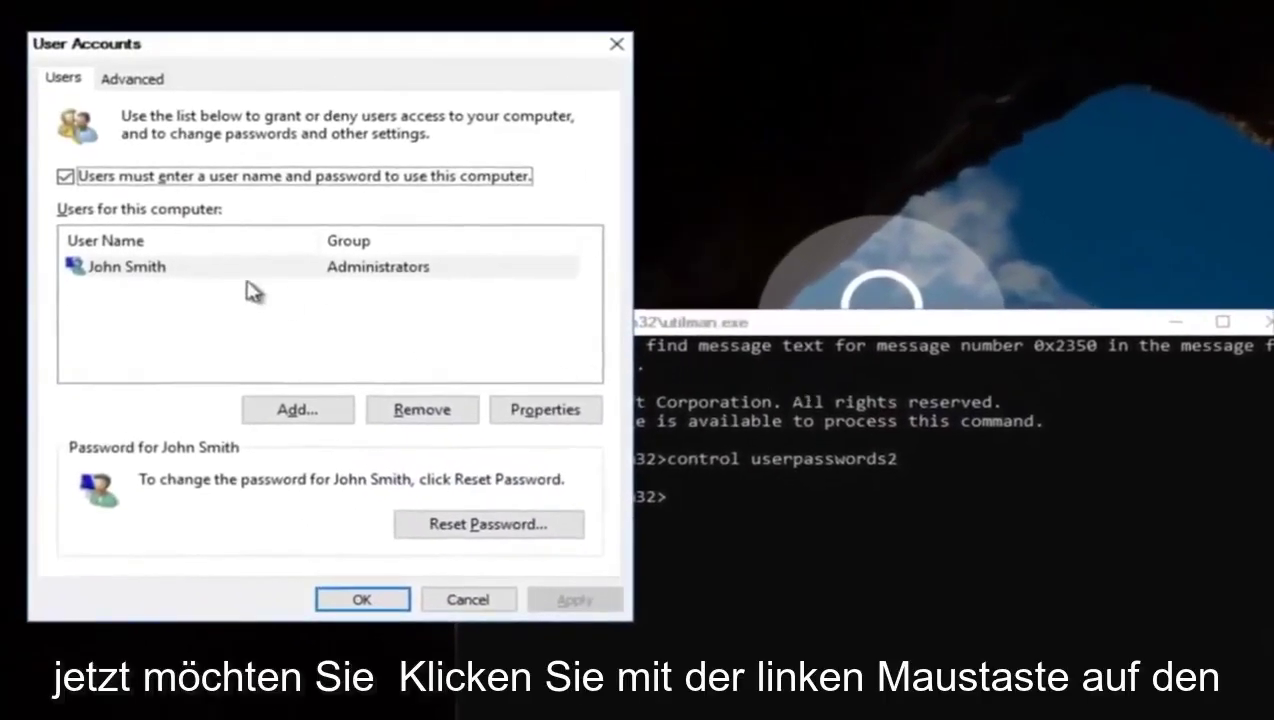
Reset the administrator account's password to a new password, then close User Accounts
left_click(130, 268)
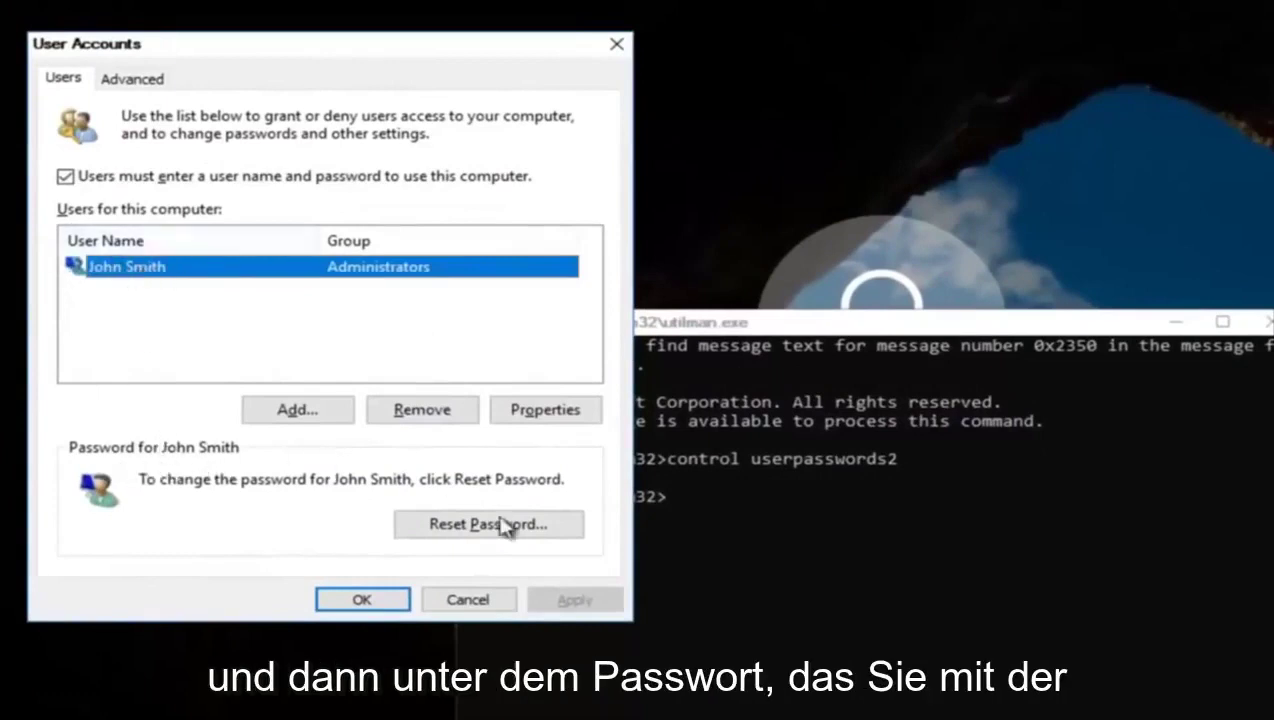
left_click(437, 529)
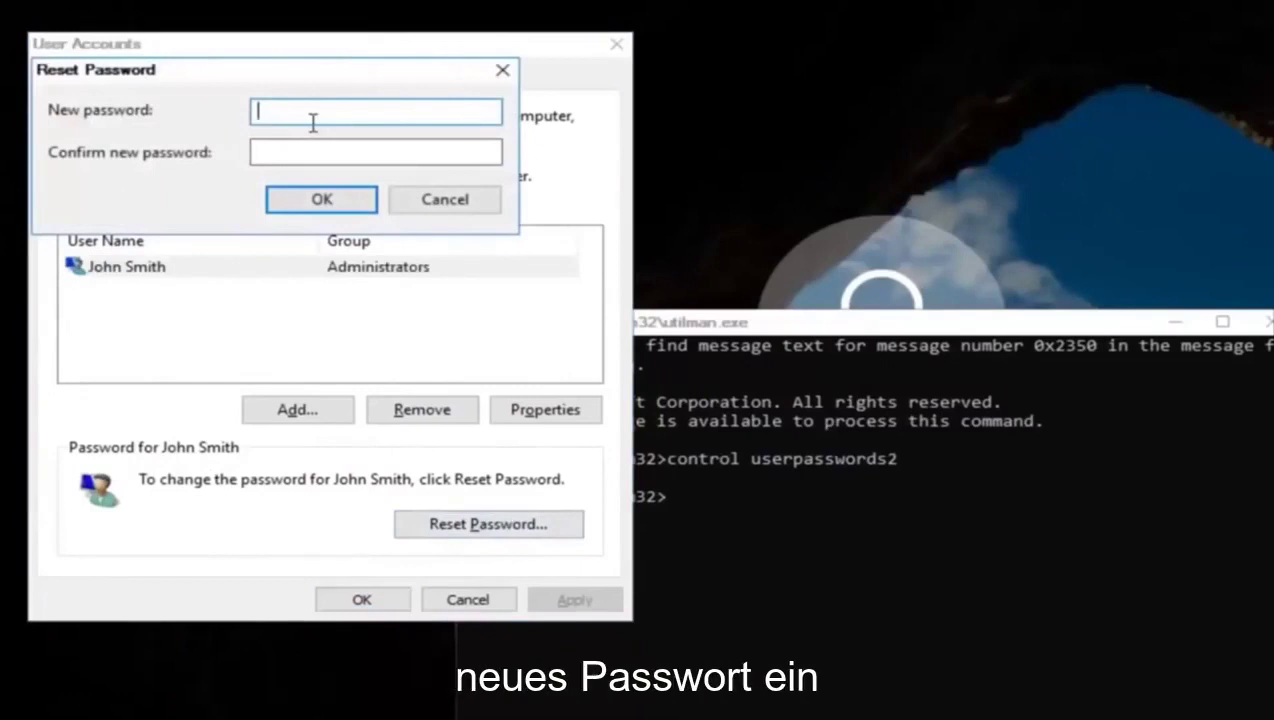
type("p")
type("ass")
left_click(270, 150)
type("pass")
left_click(293, 205)
left_click(362, 600)
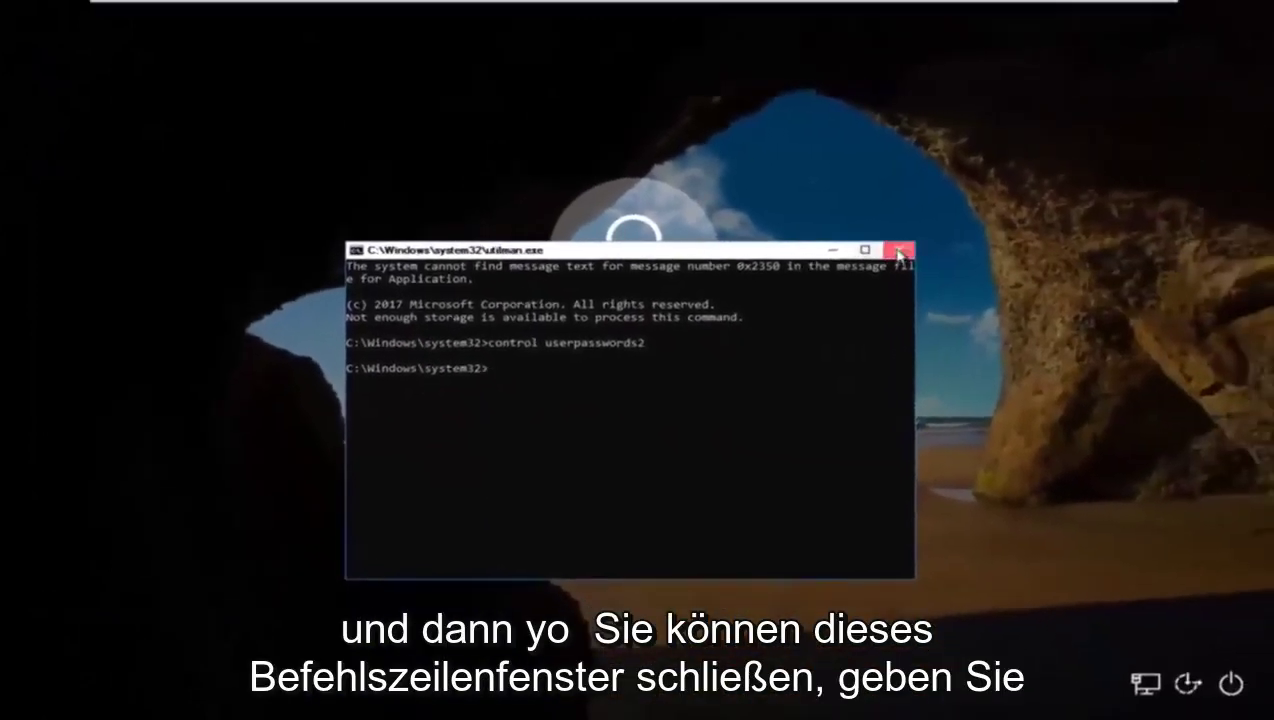
Close the cmd window and sign in to the administrator account with the newly reset password
left_click(898, 254)
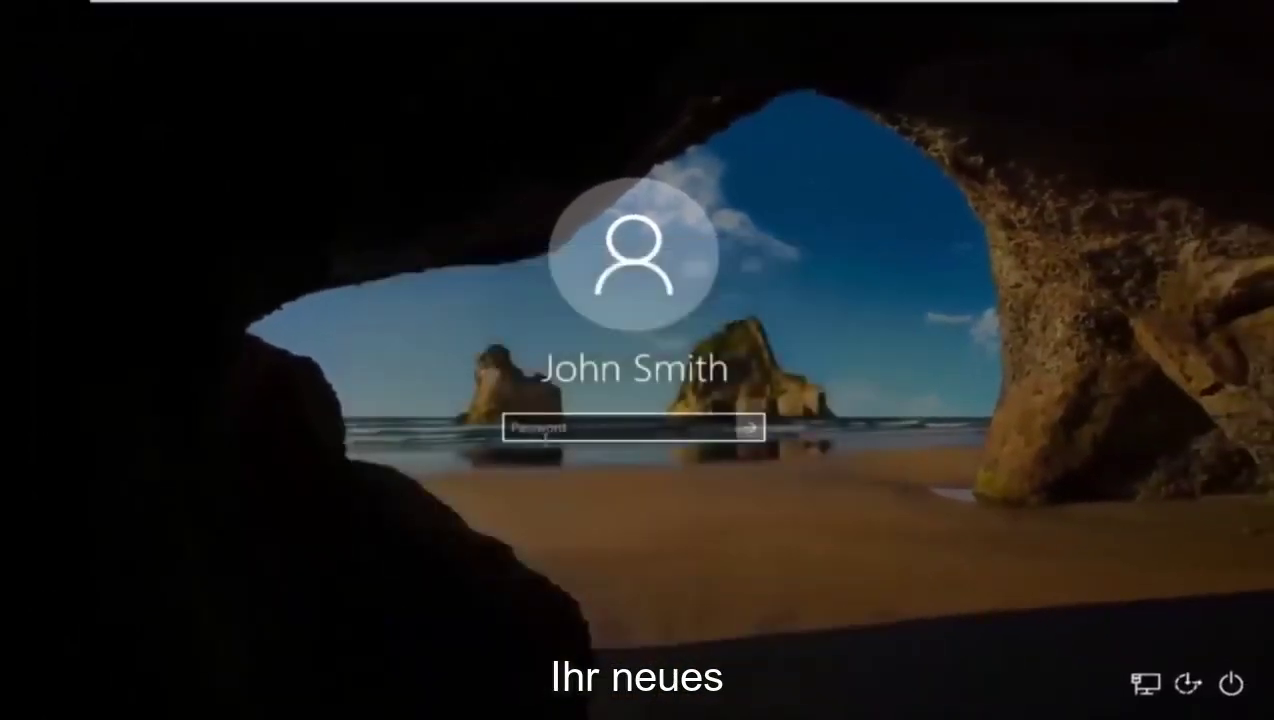
type("passw")
key("Return")
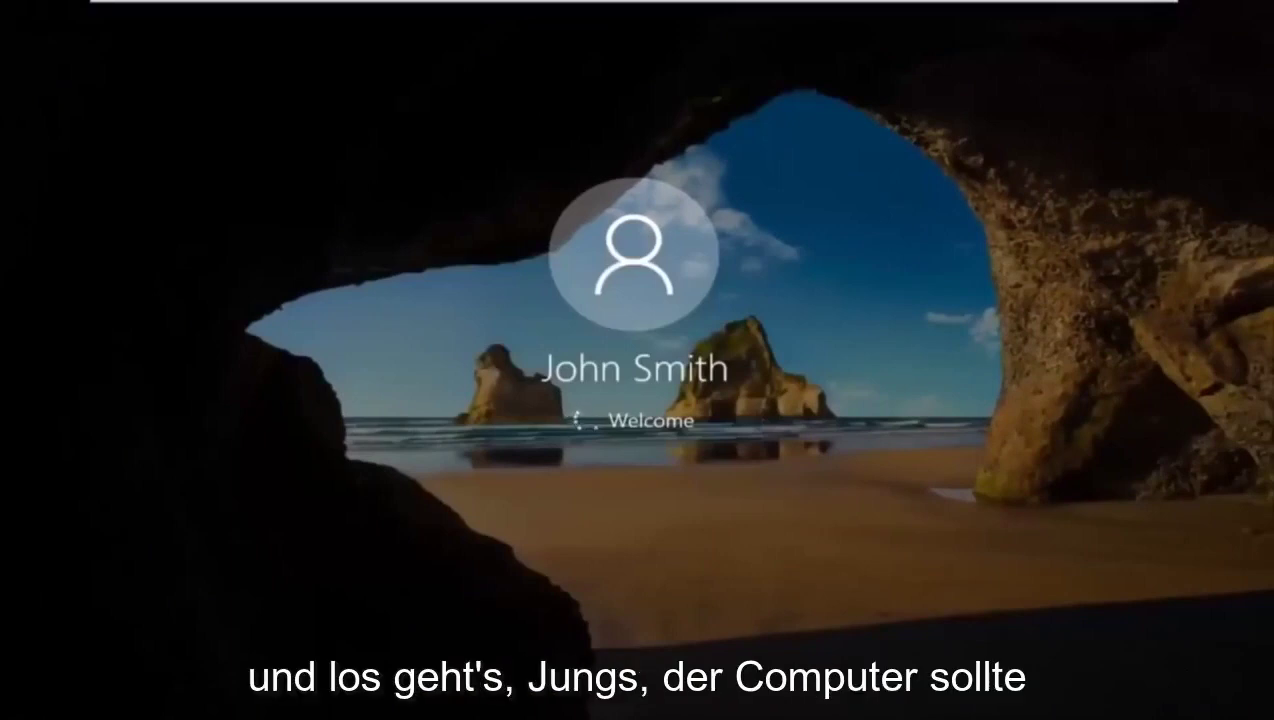